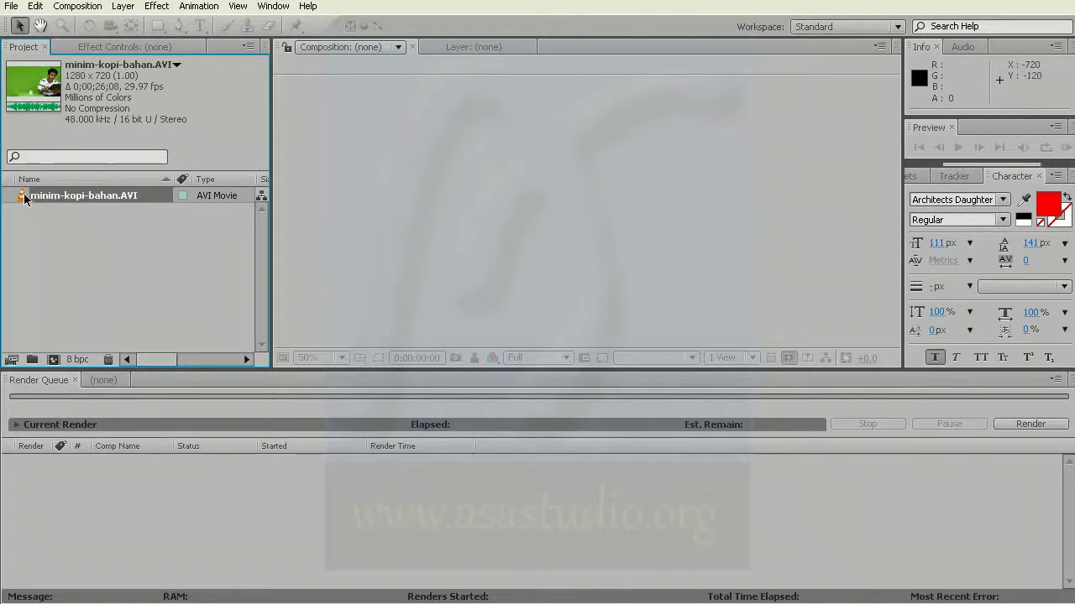
Create a composition from the minim-kopi-bahan clip and key out its green backdrop with Keylight (1.2).
{"action": "left_click_drag", "start_coordinate": [24, 198], "coordinate": [54, 361]}
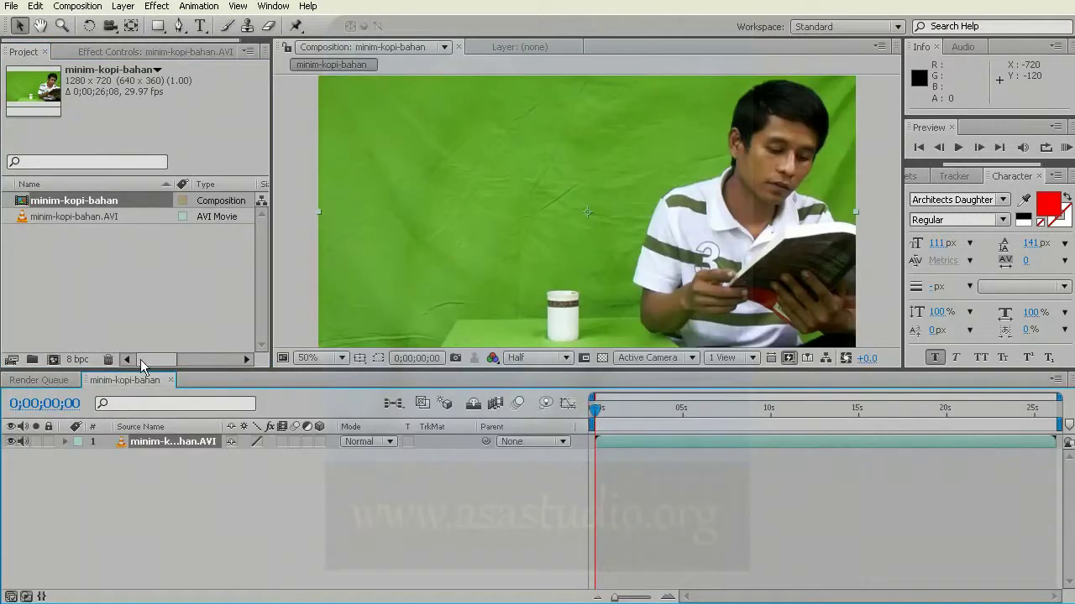
{"action": "left_click_drag", "start_coordinate": [451, 370], "coordinate": [411, 428]}
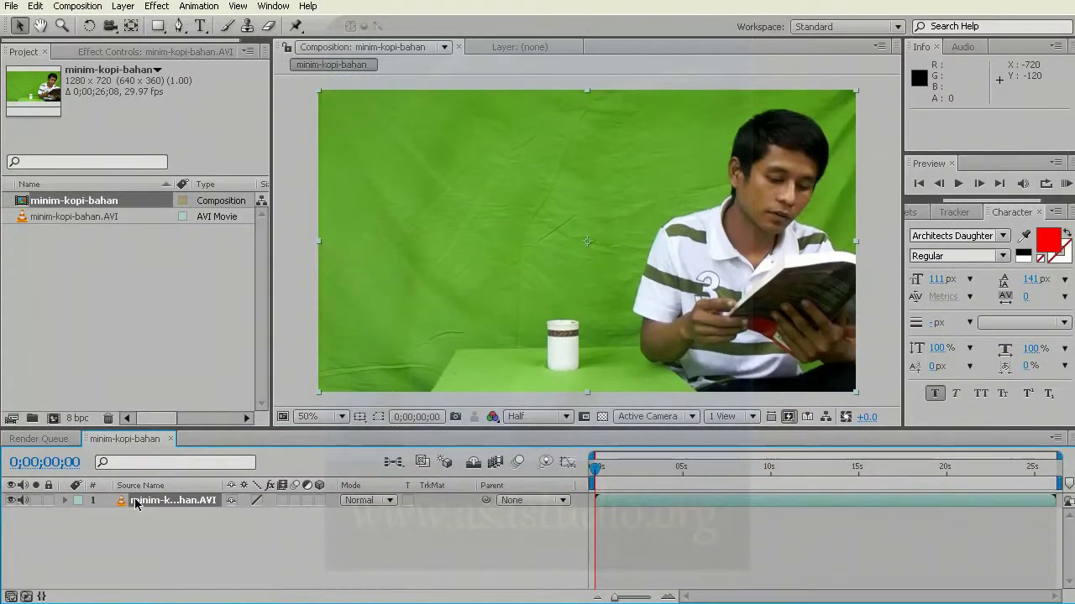
{"action": "left_click", "coordinate": [157, 9]}
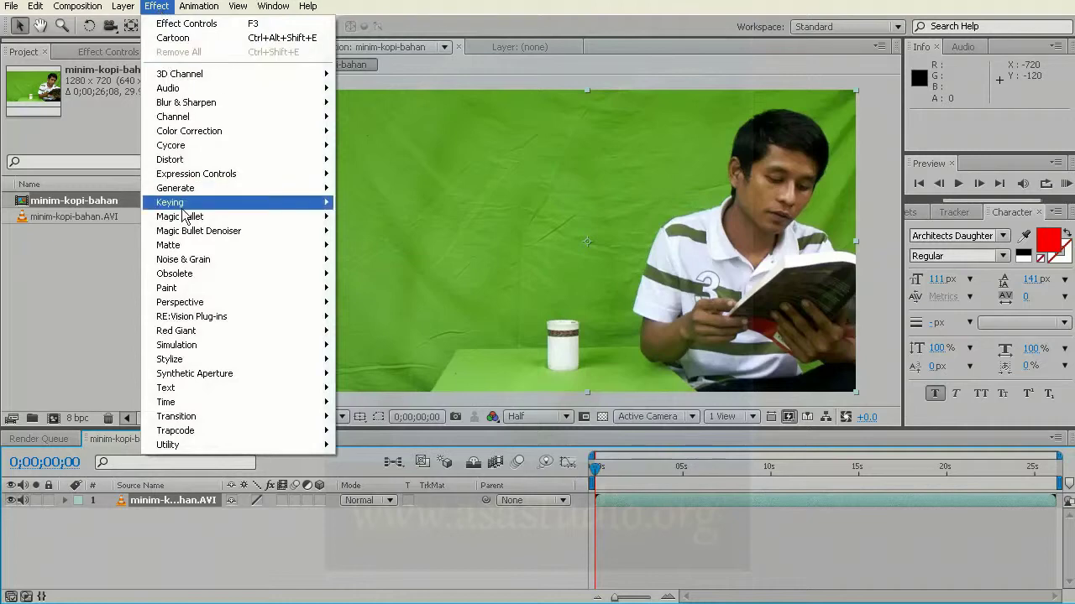
{"action": "mouse_move", "coordinate": [183, 207]}
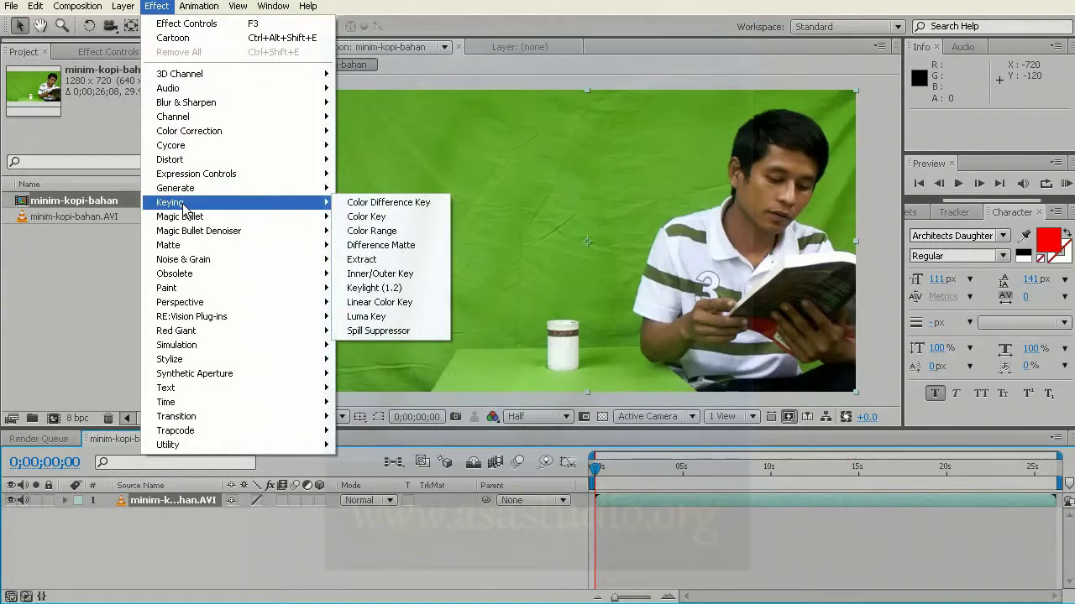
{"action": "left_click", "coordinate": [407, 288]}
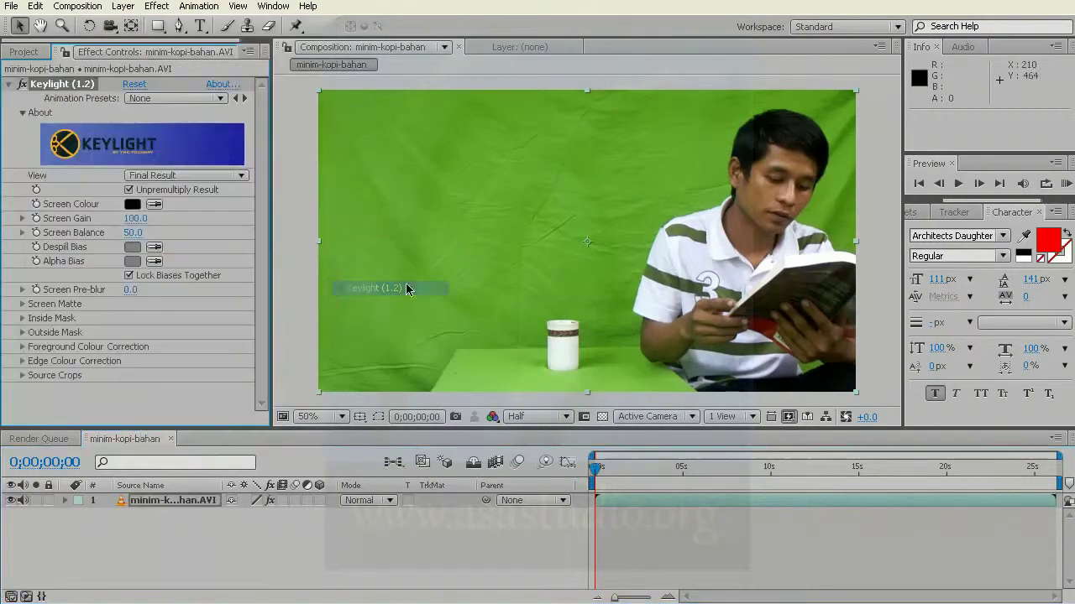
{"action": "left_click", "coordinate": [158, 203]}
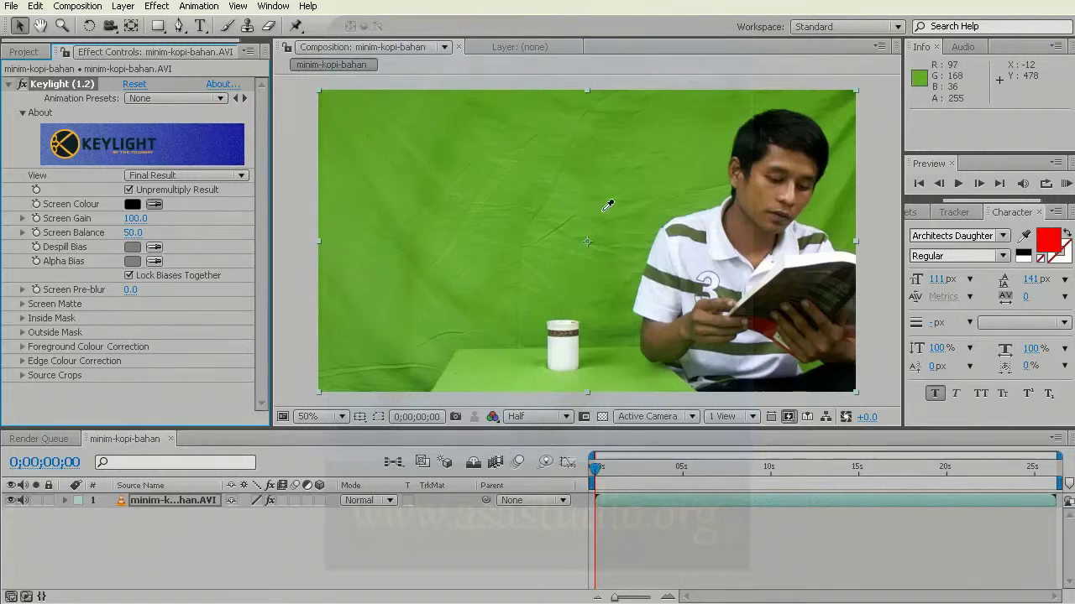
{"action": "left_click", "coordinate": [623, 329]}
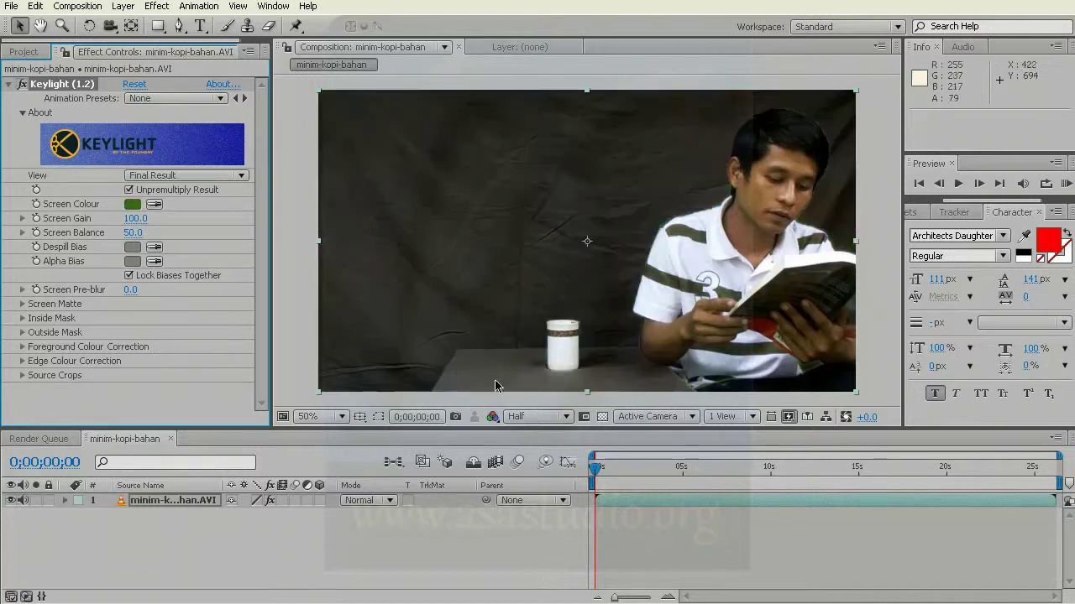
Switch Keylight's View to Screen Matte and expand the Screen Matte settings.
{"action": "left_click", "coordinate": [169, 180]}
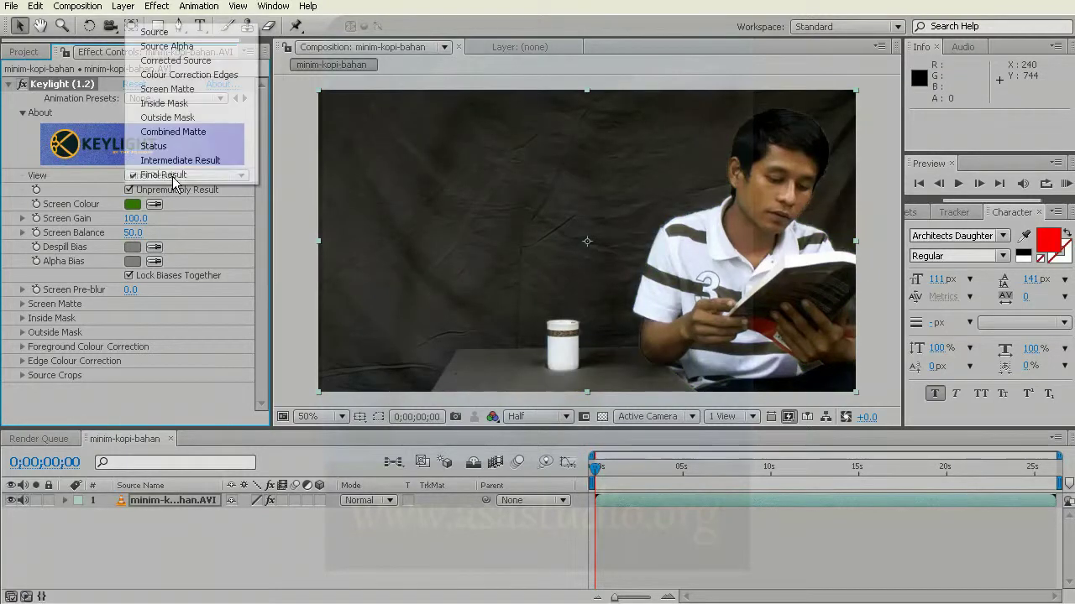
{"action": "left_click", "coordinate": [171, 89]}
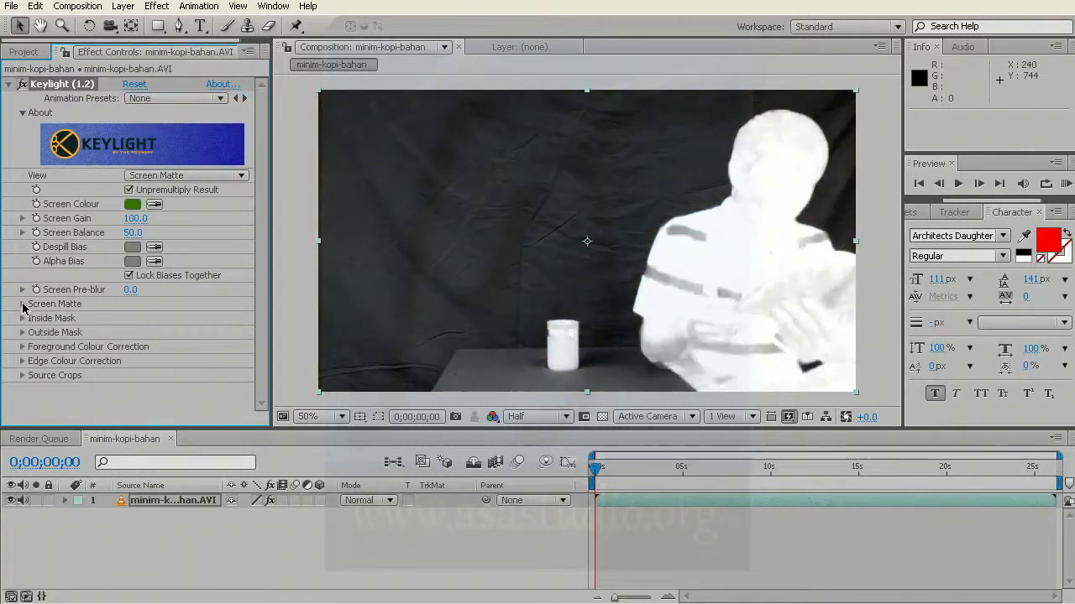
{"action": "left_click", "coordinate": [22, 304]}
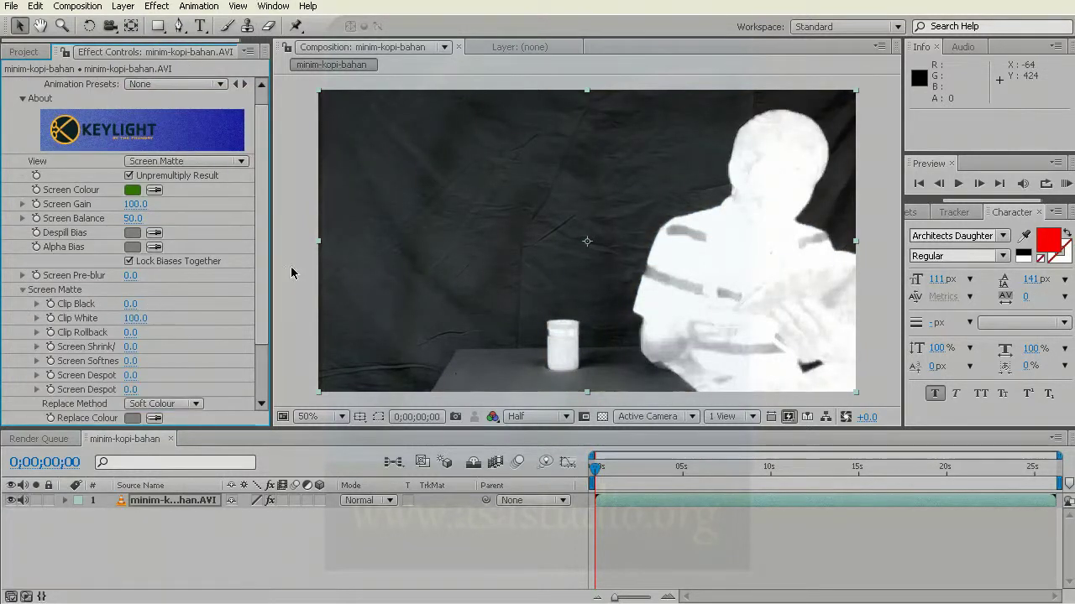
{"action": "scroll", "coordinate": [239, 343], "scroll_direction": "down", "scroll_amount": 3}
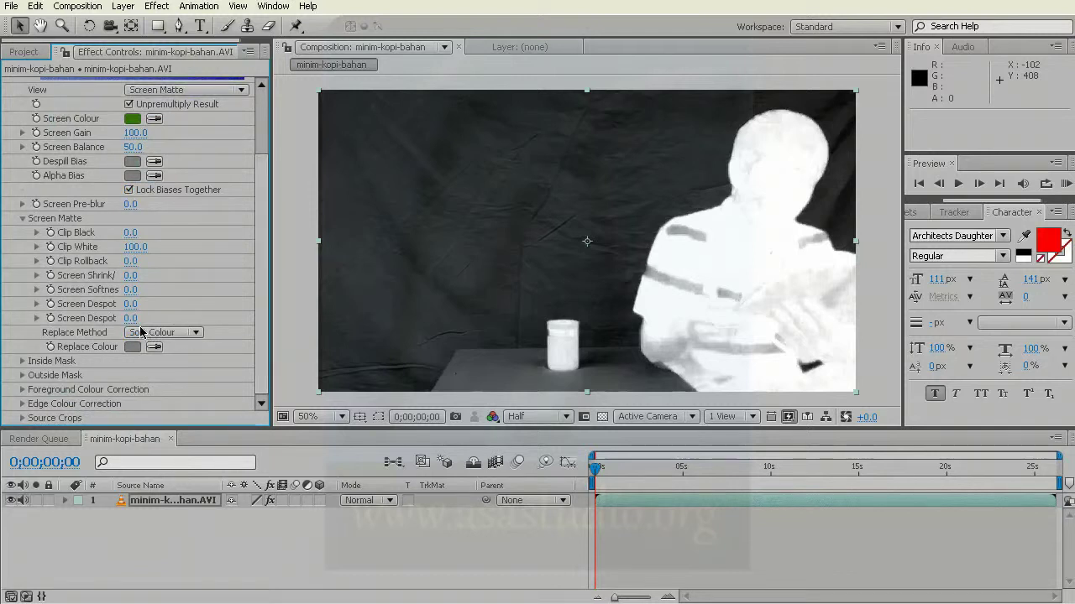
Set the Screen Matte Clip Black to 56 and Clip White to 57.
{"action": "left_click_drag", "start_coordinate": [131, 232], "coordinate": [145, 232]}
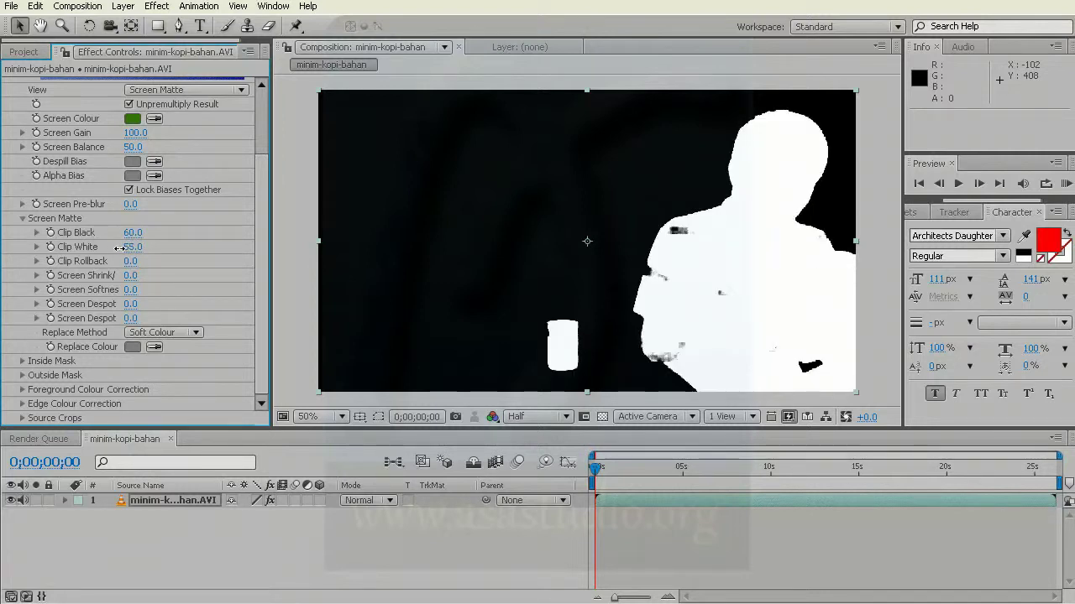
{"action": "mouse_move", "coordinate": [116, 248]}
{"action": "left_mouse_down"}
{"action": "mouse_move", "coordinate": [158, 254]}
{"action": "mouse_move", "coordinate": [130, 248]}
{"action": "left_mouse_up"}
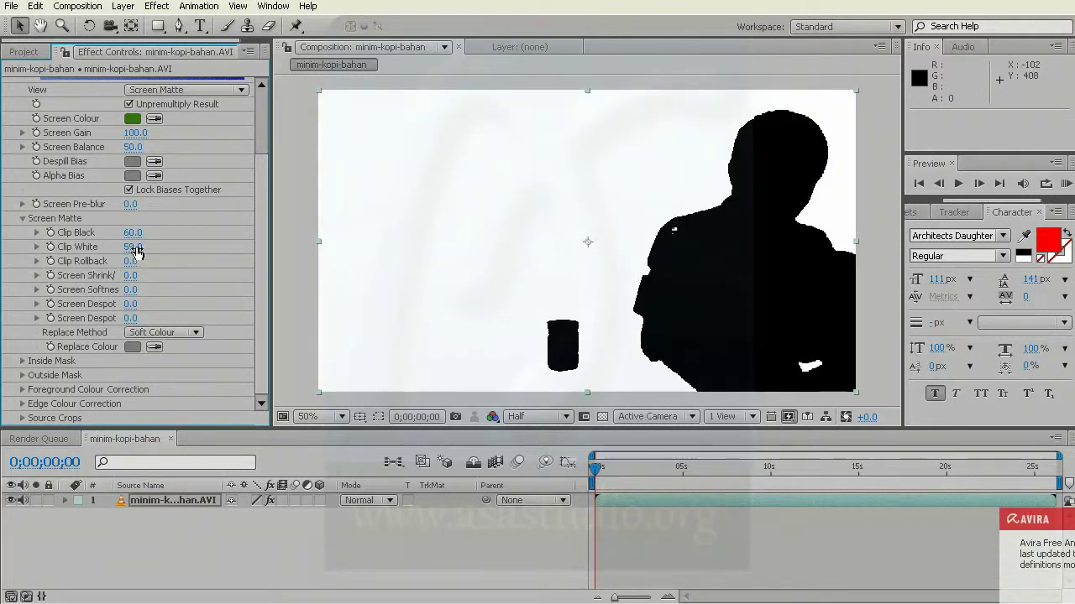
{"action": "left_click", "coordinate": [132, 247]}
{"action": "type", "text": "62"}
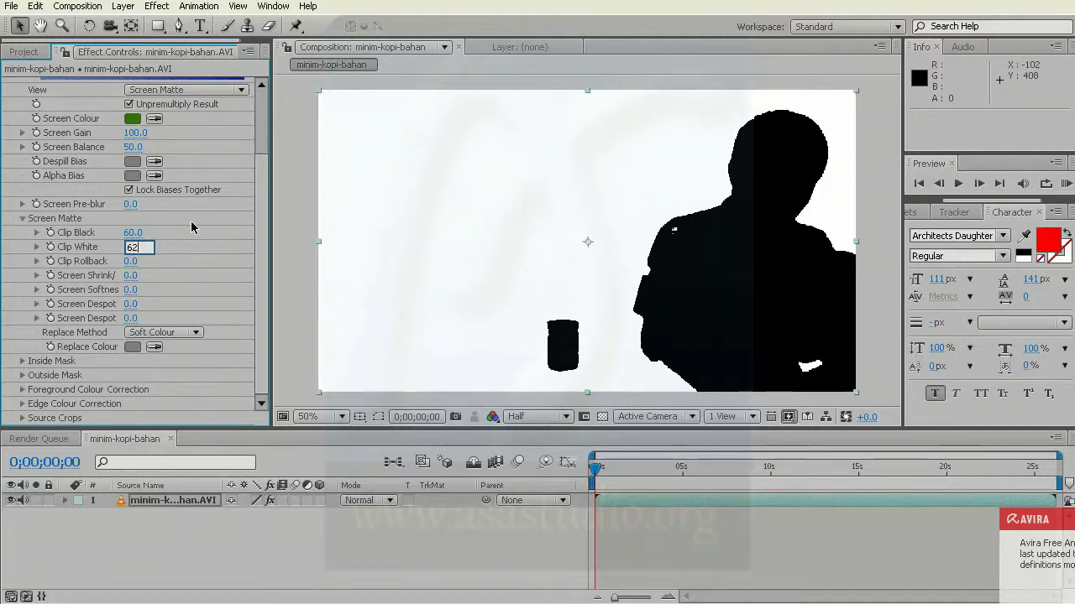
{"action": "key", "text": "Return"}
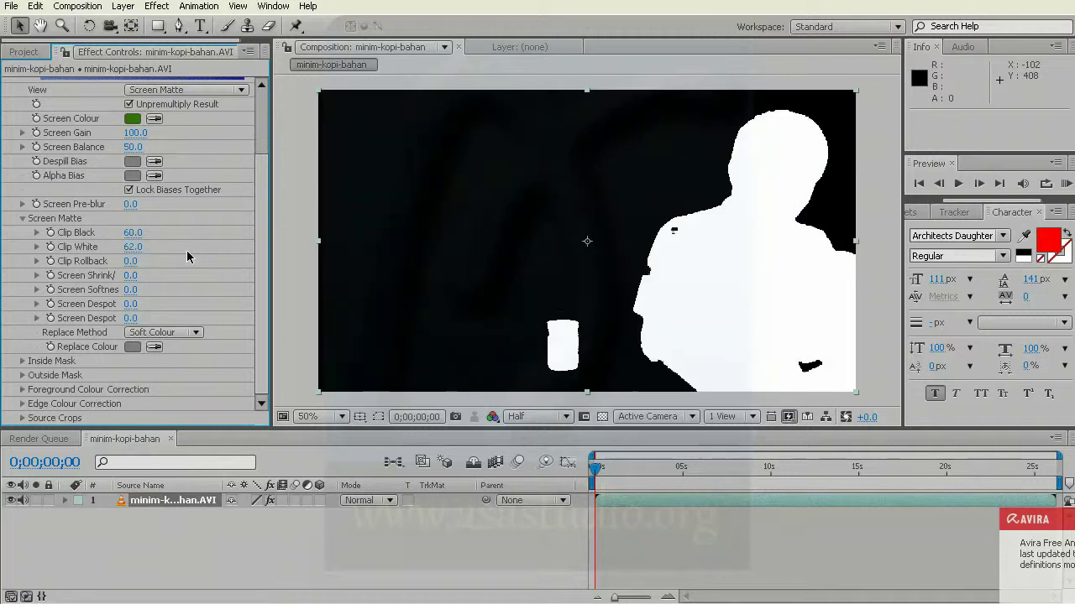
{"action": "left_click", "coordinate": [132, 247]}
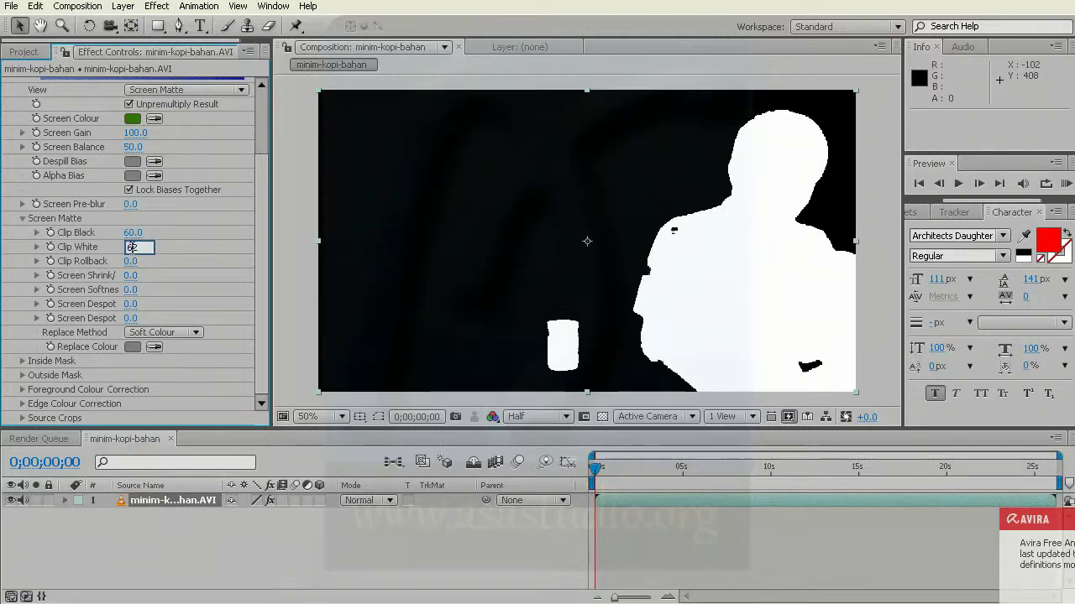
{"action": "type", "text": "61"}
{"action": "key", "text": "Return"}
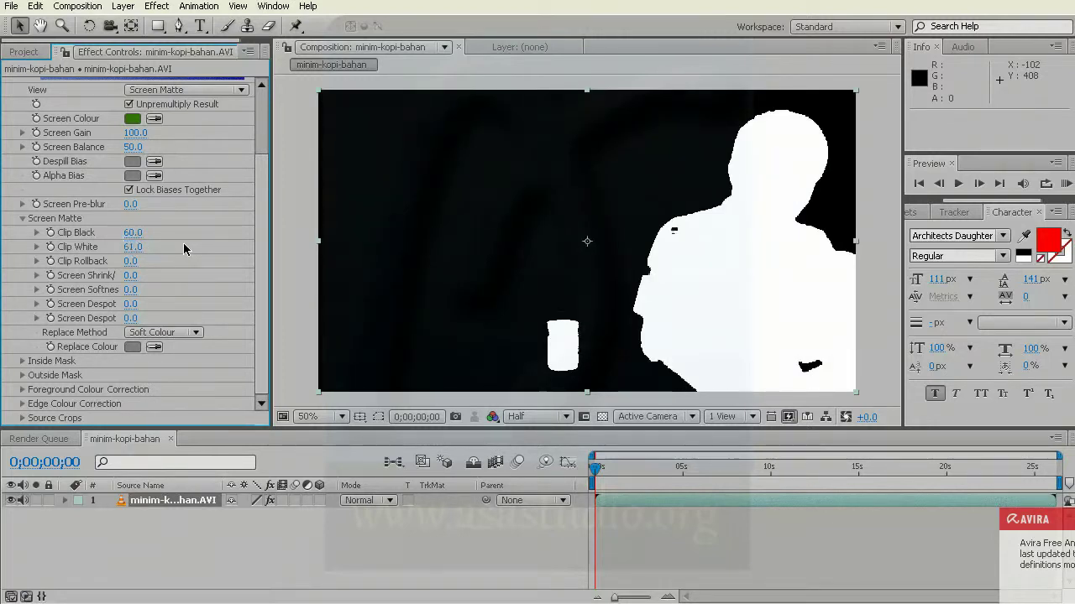
{"action": "left_click", "coordinate": [133, 233]}
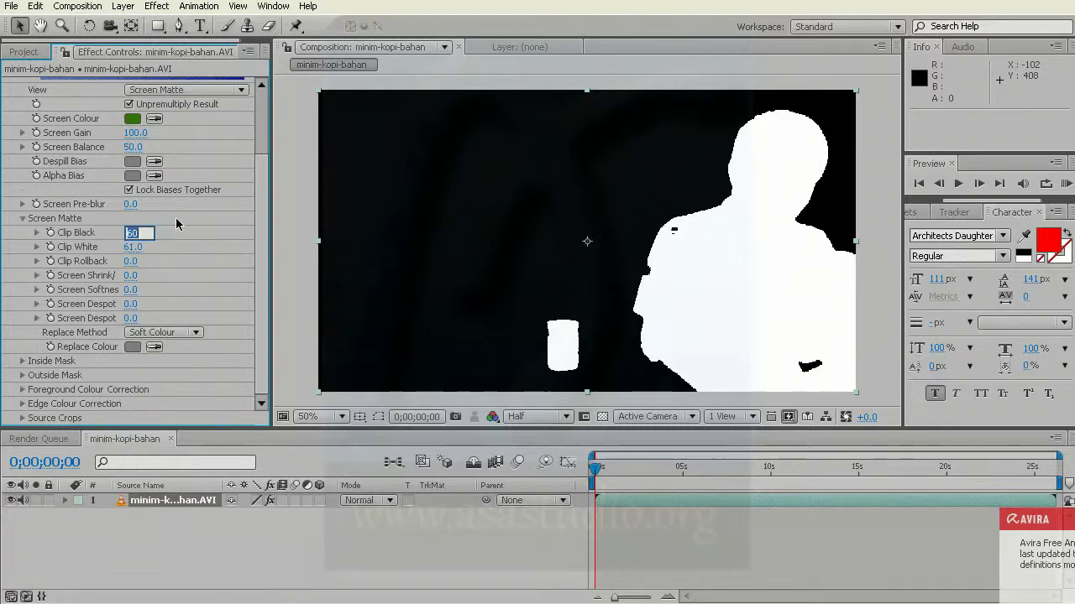
{"action": "type", "text": "56"}
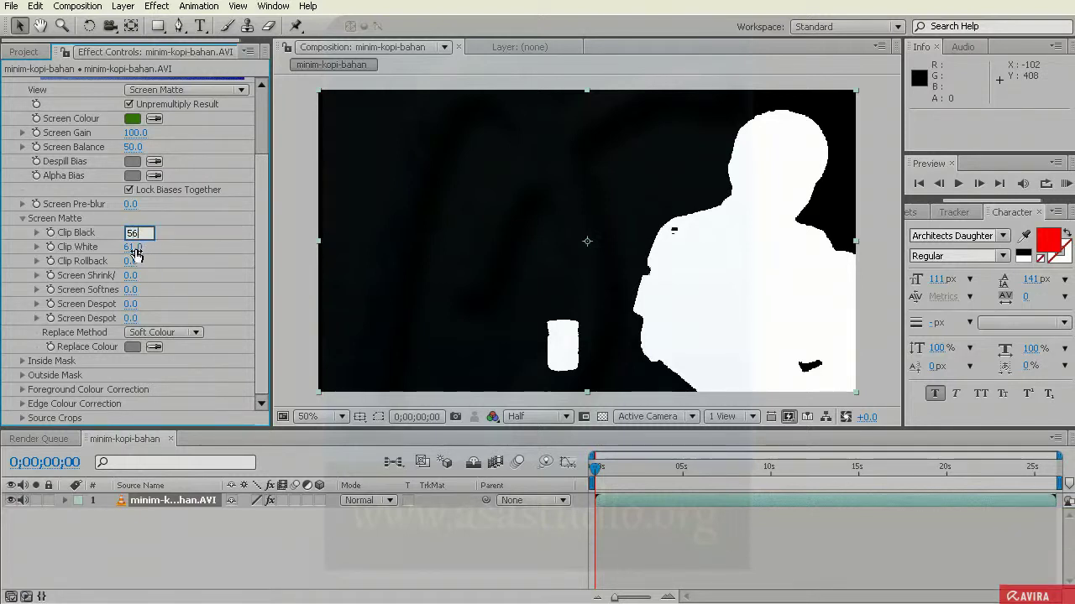
{"action": "key", "text": "Tab"}
{"action": "type", "text": "57"}
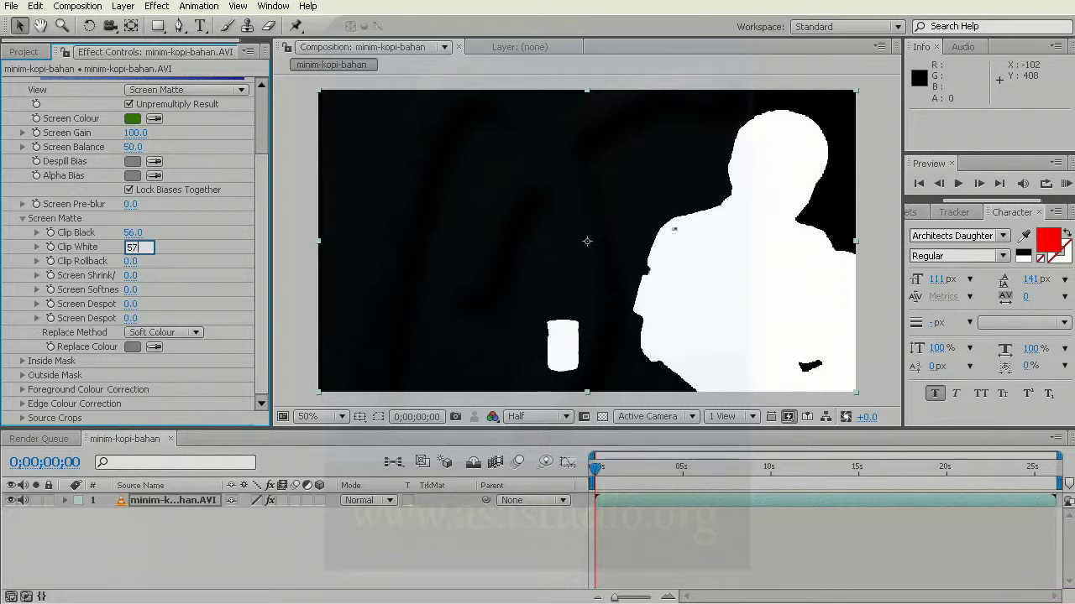
{"action": "key", "text": "Return"}
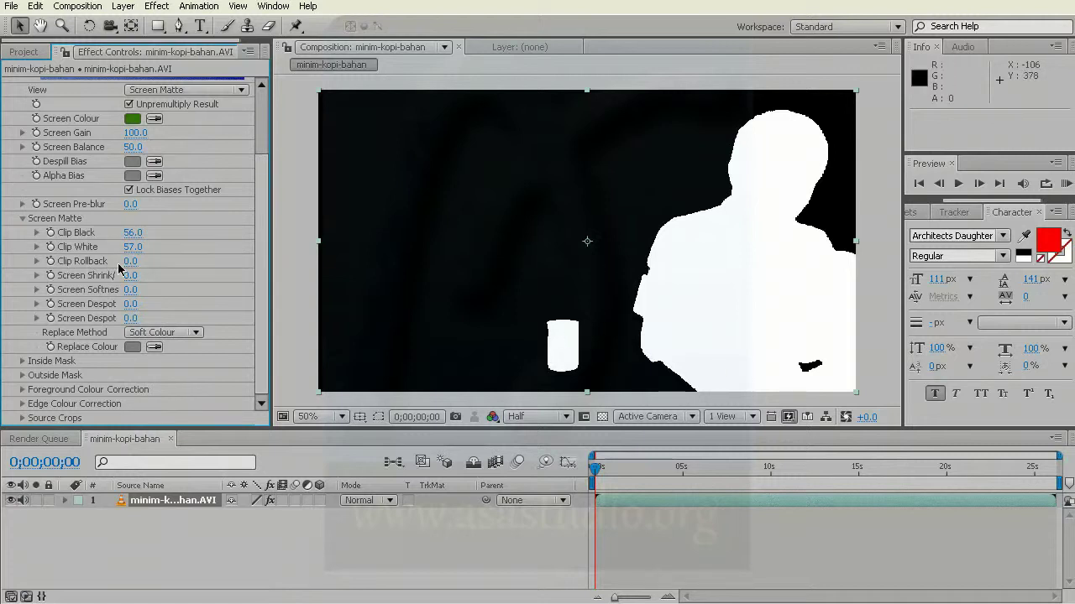
Set Keylight's Screen Pre-blur to 0.2 and Clip Rollback to 0.6.
{"action": "left_click", "coordinate": [128, 206]}
{"action": "type", "text": ".2"}
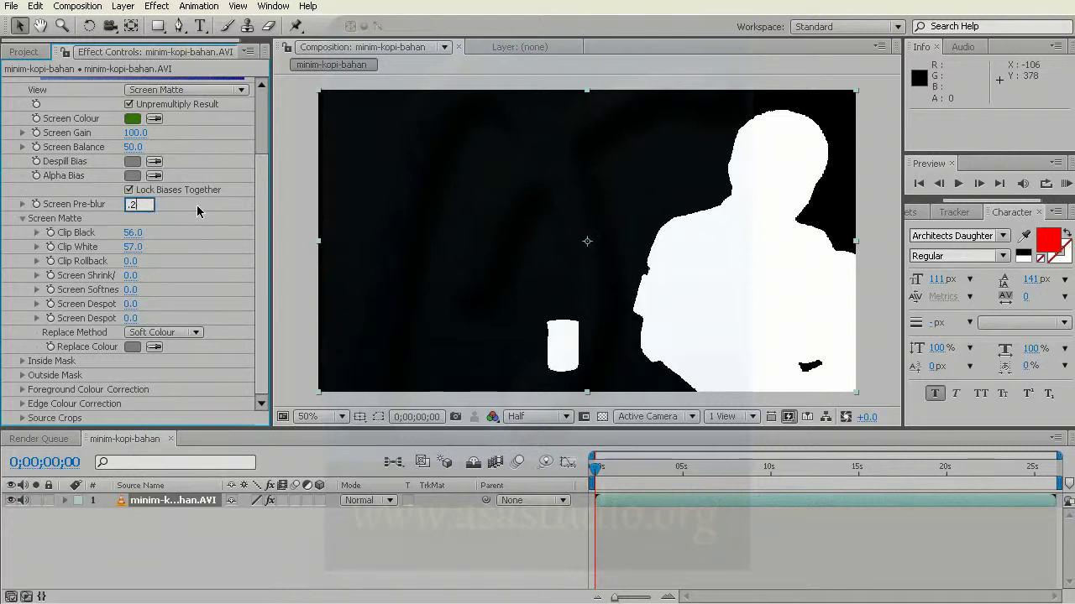
{"action": "key", "text": "Return"}
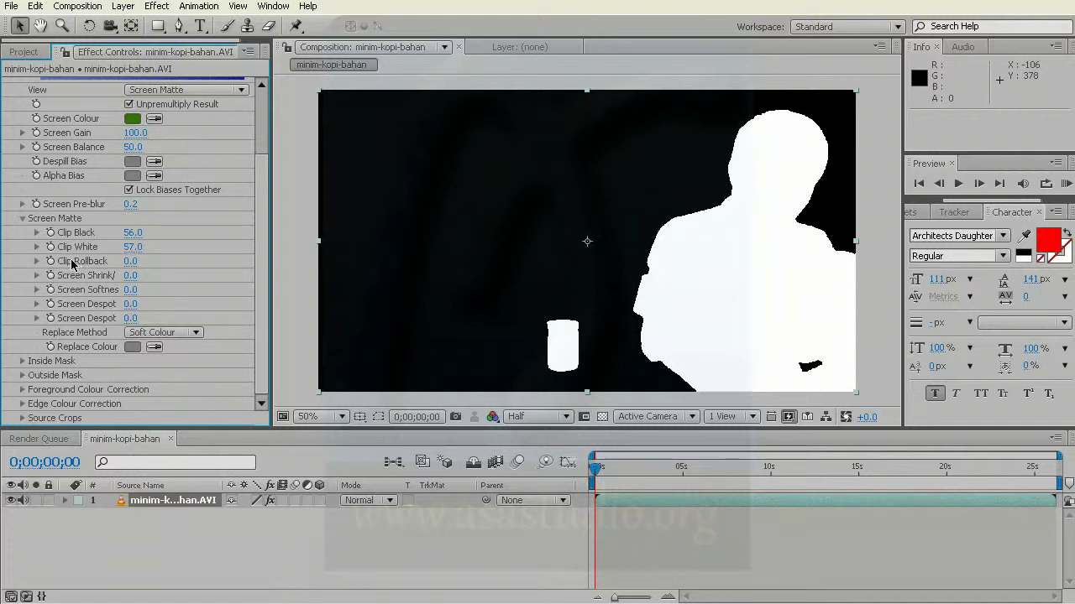
{"action": "left_click", "coordinate": [130, 261]}
{"action": "type", "text": ".6"}
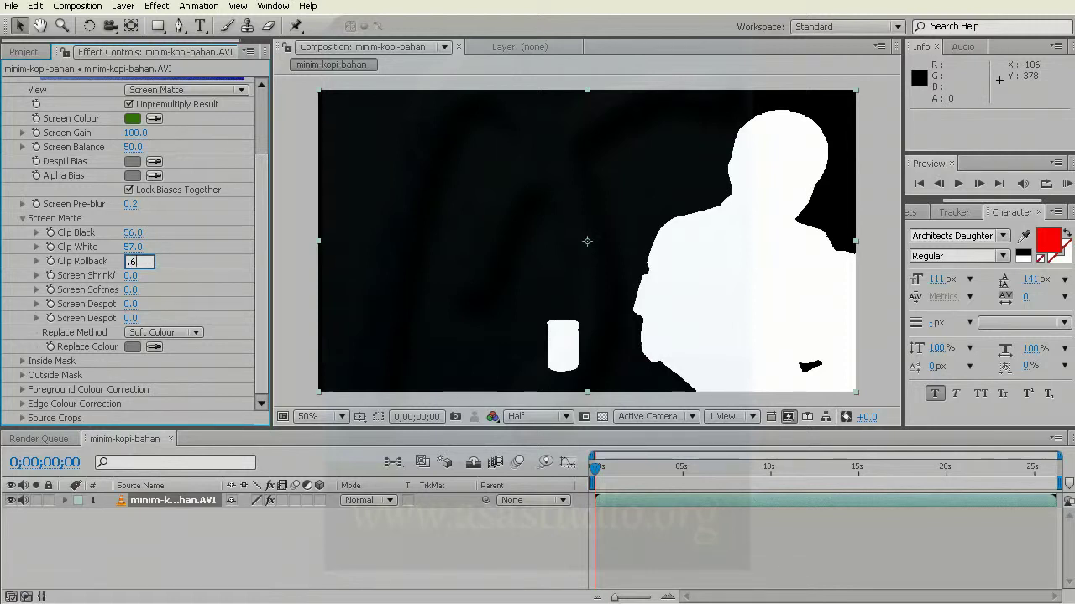
{"action": "key", "text": "Return"}
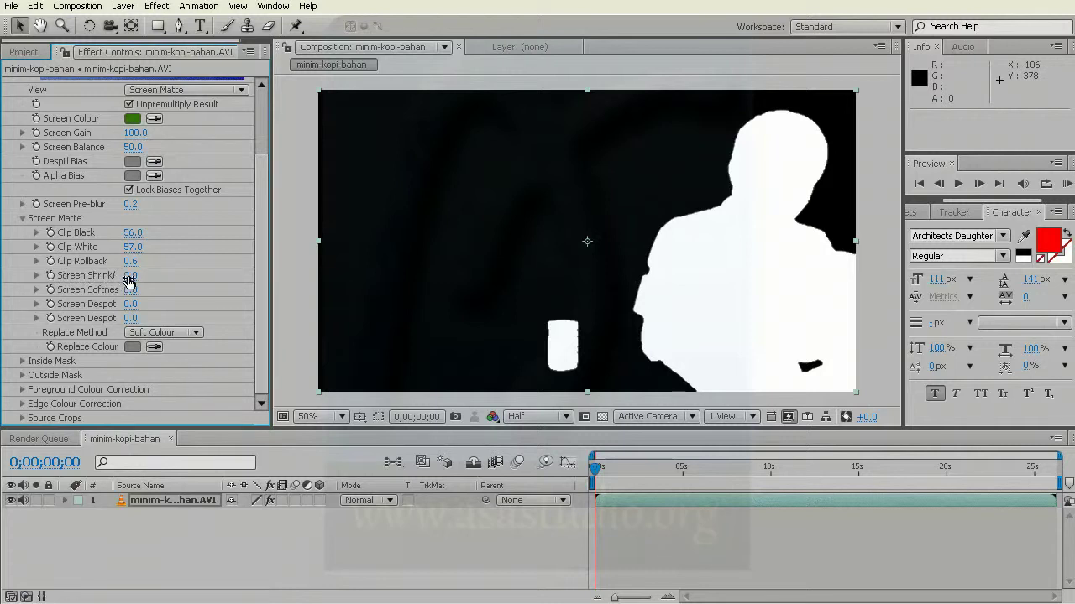
Set Screen Shrink/Grow to -0.6 and Screen Softness to 0.6.
{"action": "left_click", "coordinate": [130, 277]}
{"action": "type", "text": "-.6"}
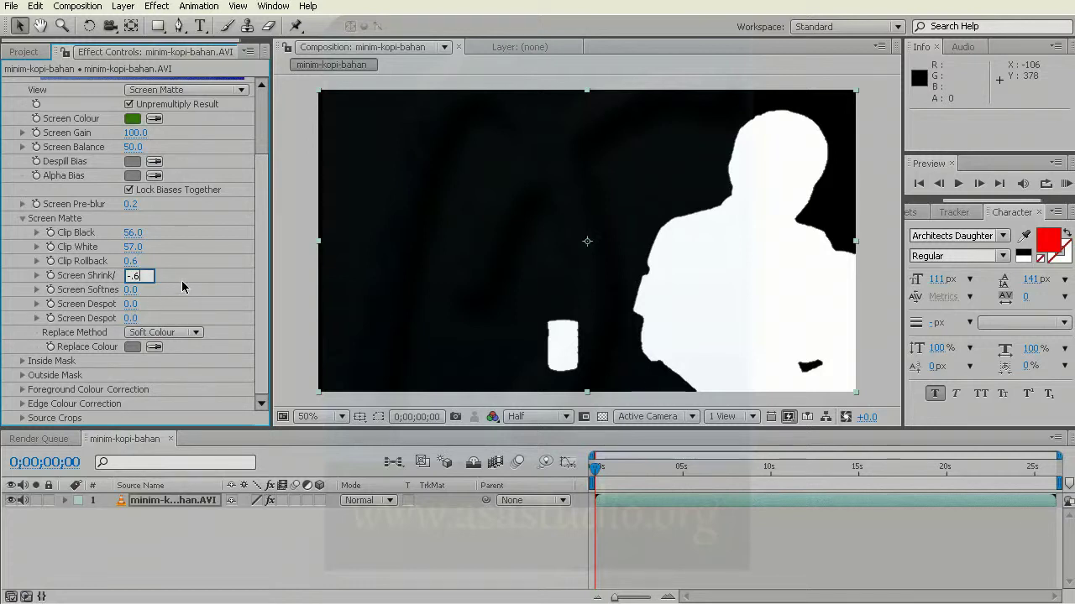
{"action": "key", "text": "Return"}
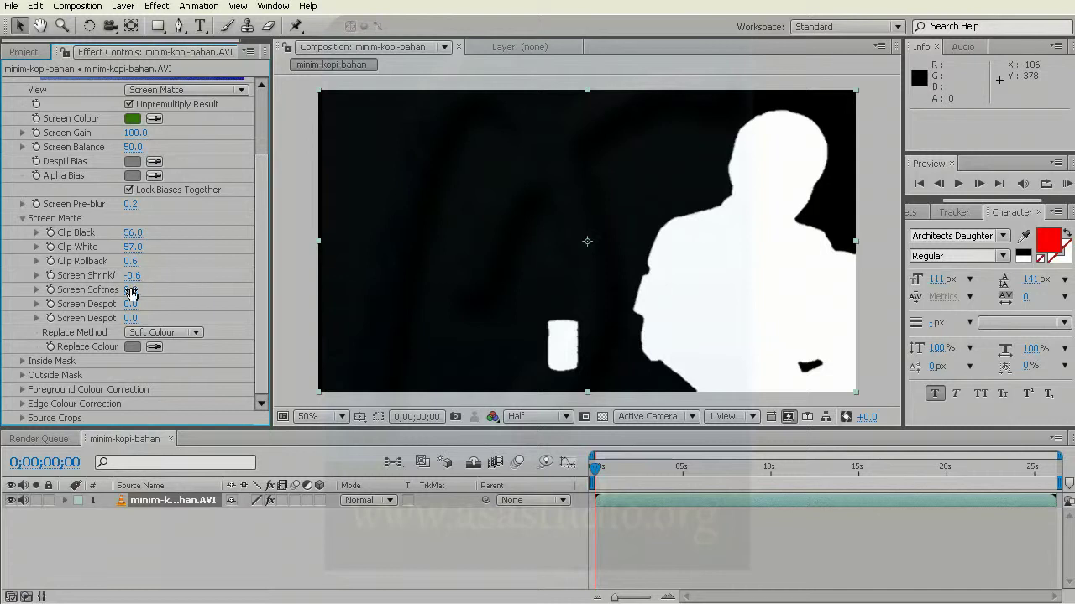
{"action": "left_click", "coordinate": [131, 289]}
{"action": "type", "text": ".6"}
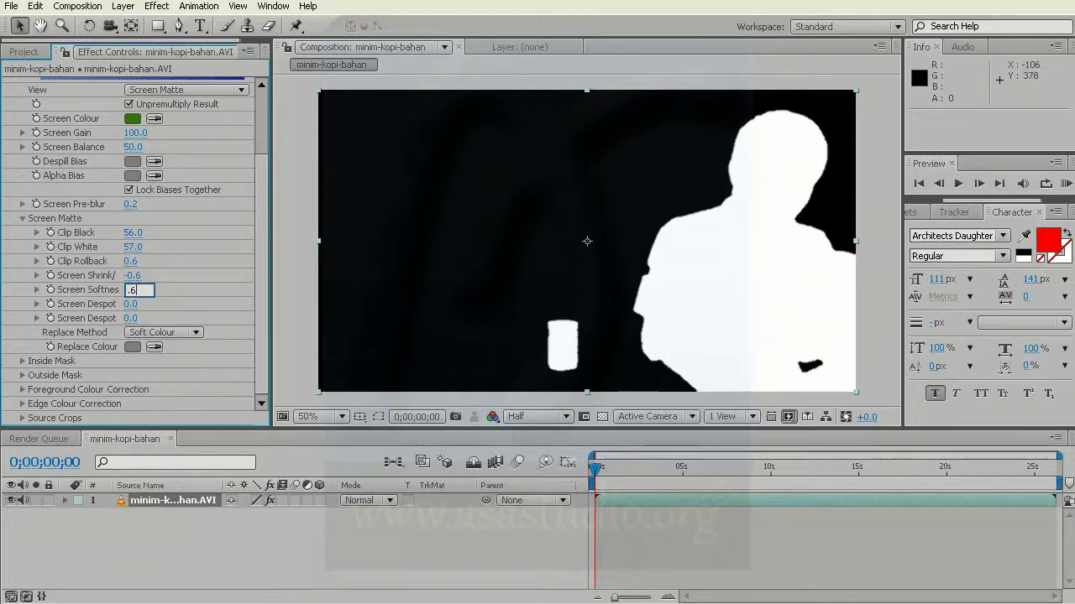
{"action": "key", "text": "Return"}
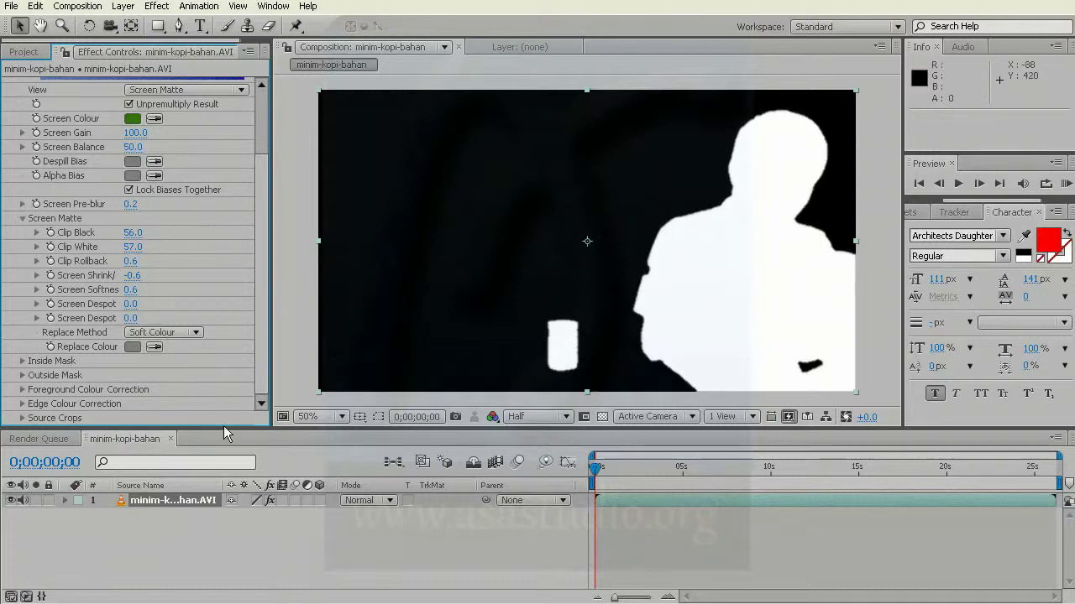
Switch Keylight's View to Final Result and scrub to about 0;00;21;12 to check the key.
{"action": "left_click", "coordinate": [176, 91]}
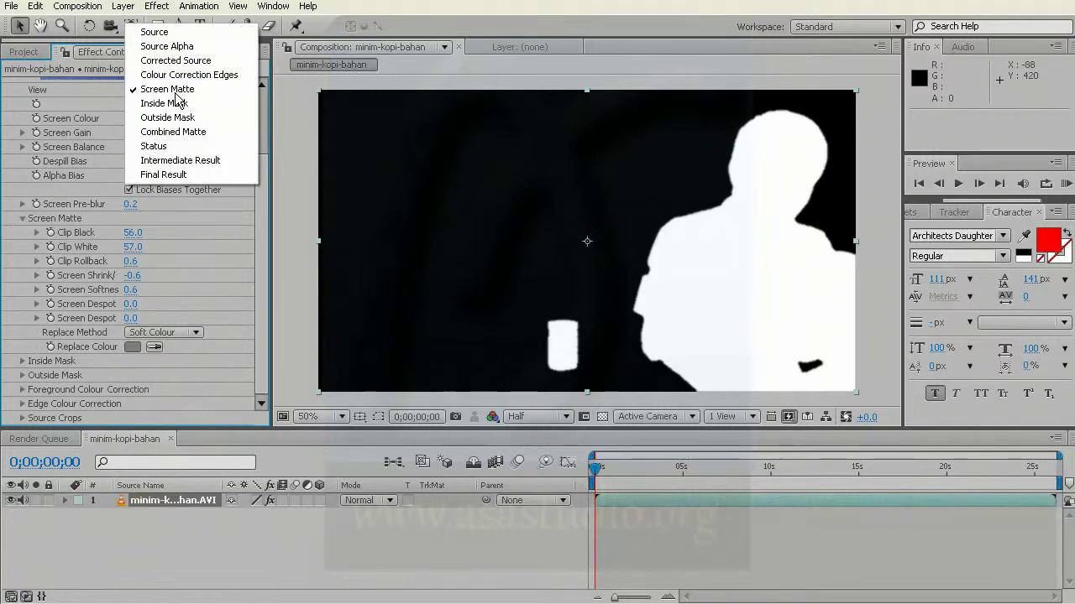
{"action": "left_click", "coordinate": [164, 175]}
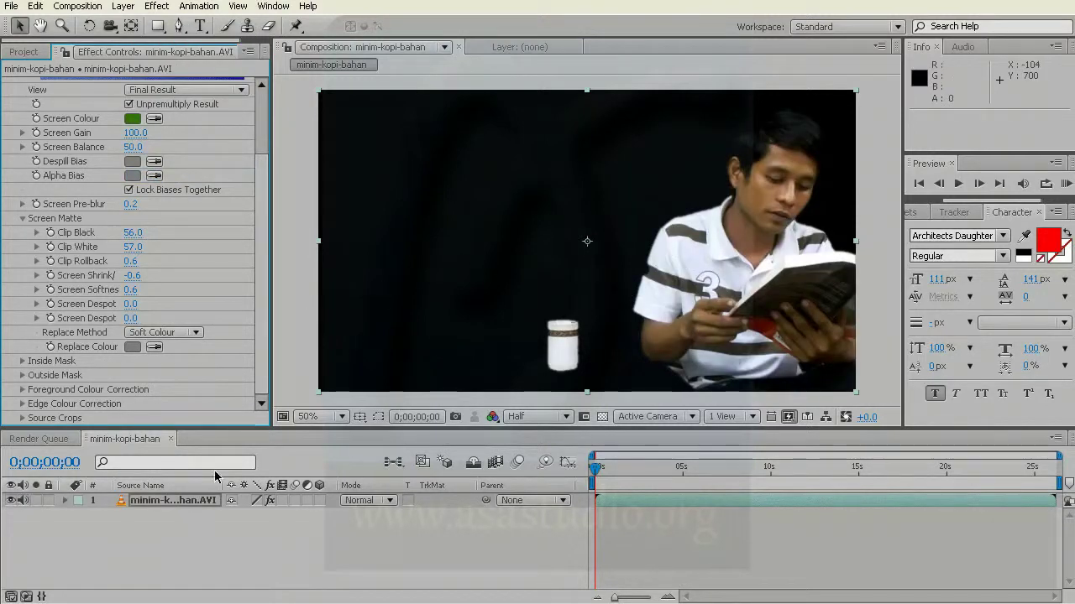
{"action": "left_click", "coordinate": [151, 501]}
{"action": "left_click_drag", "start_coordinate": [595, 466], "coordinate": [837, 472]}
{"action": "left_click", "coordinate": [923, 473]}
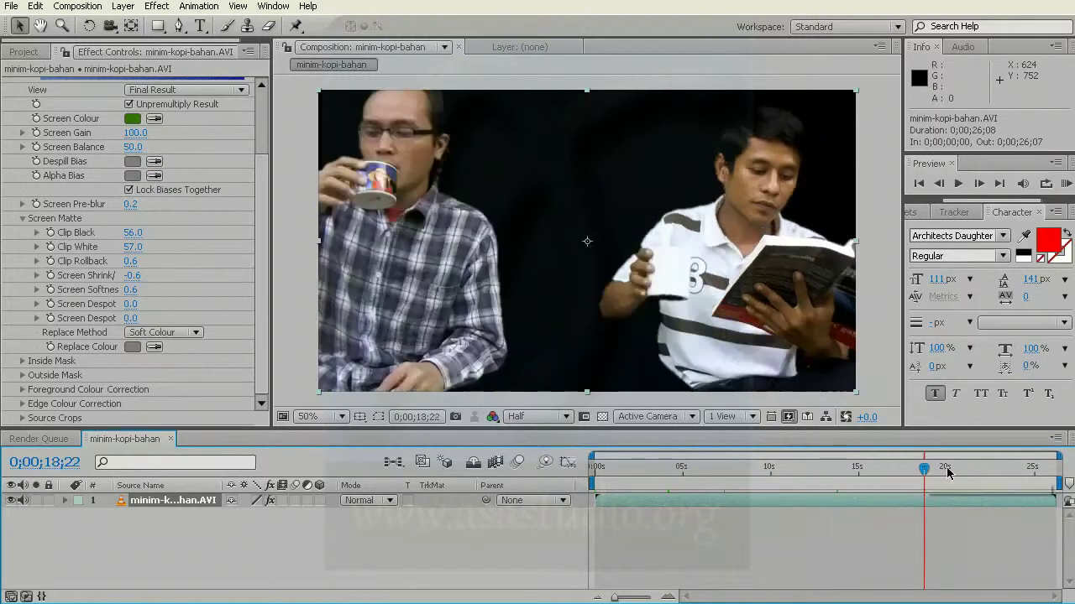
{"action": "left_click", "coordinate": [971, 470]}
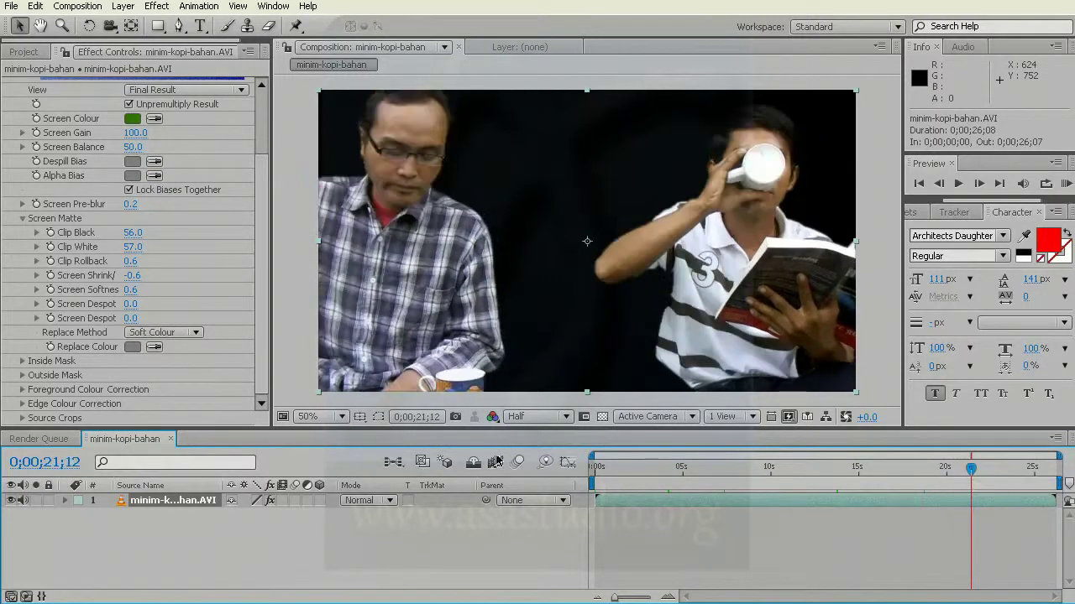
Duplicate the minim-kopi-bahan.AVI layer via Edit > Duplicate.
{"action": "left_click", "coordinate": [137, 503]}
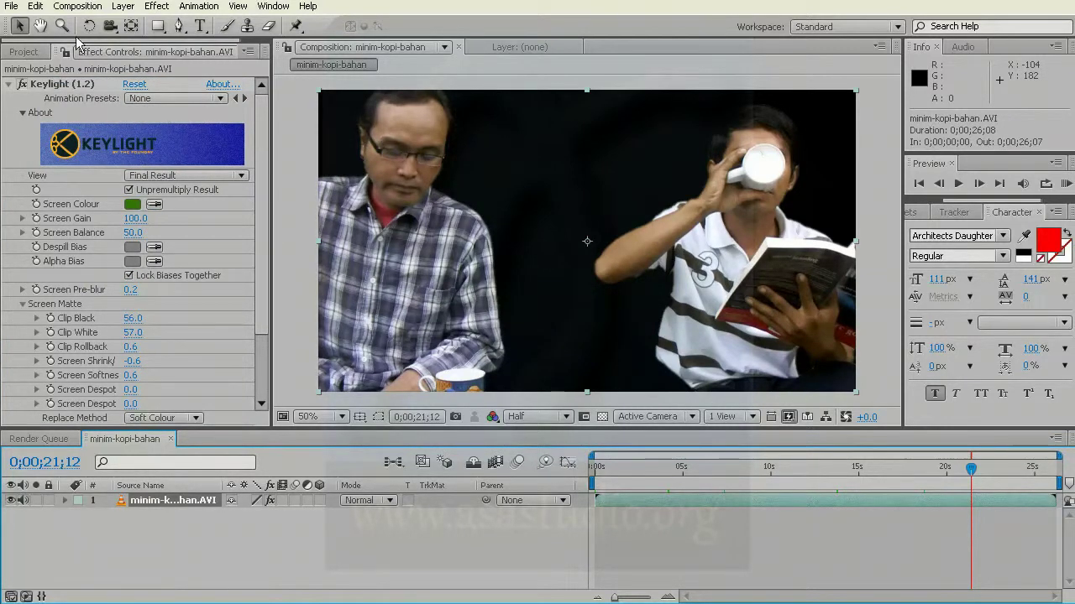
{"action": "left_click", "coordinate": [35, 6]}
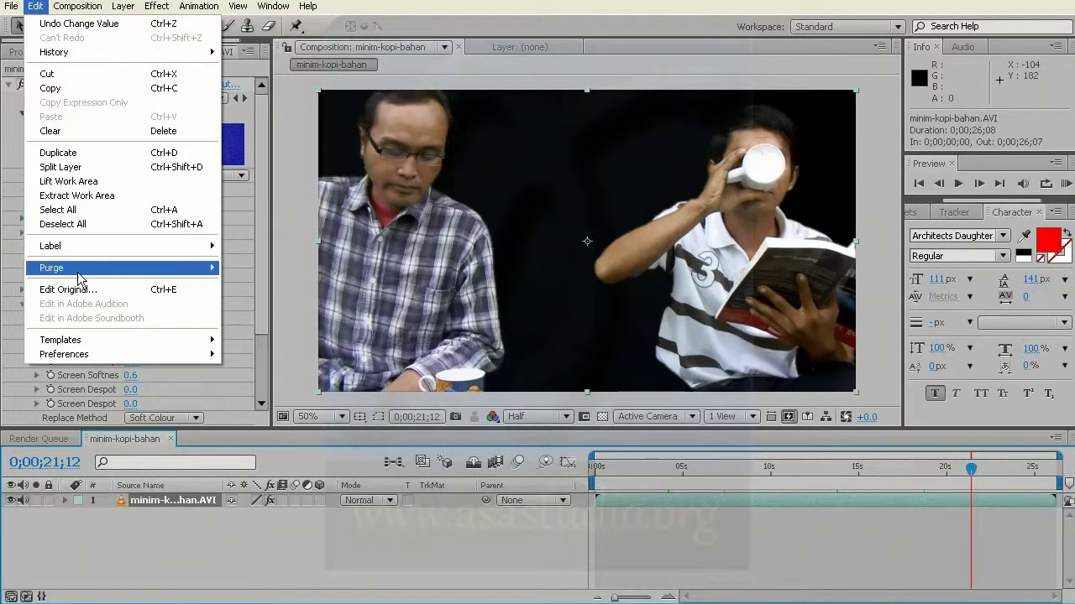
{"action": "left_click", "coordinate": [71, 156]}
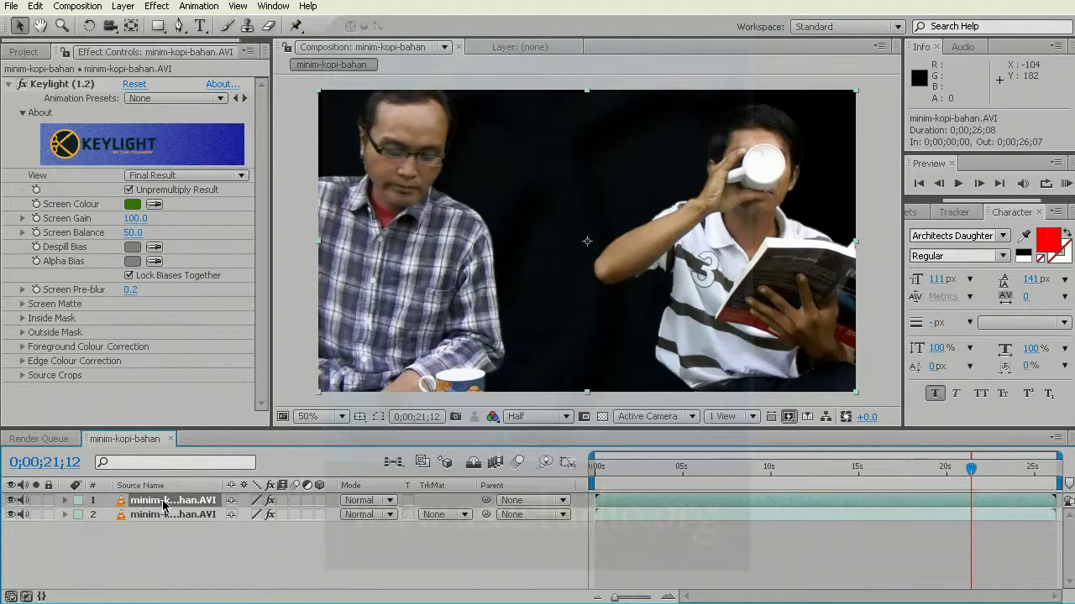
Apply Effect > Stylize > Cartoon to the top footage layer.
{"action": "left_click", "coordinate": [158, 10]}
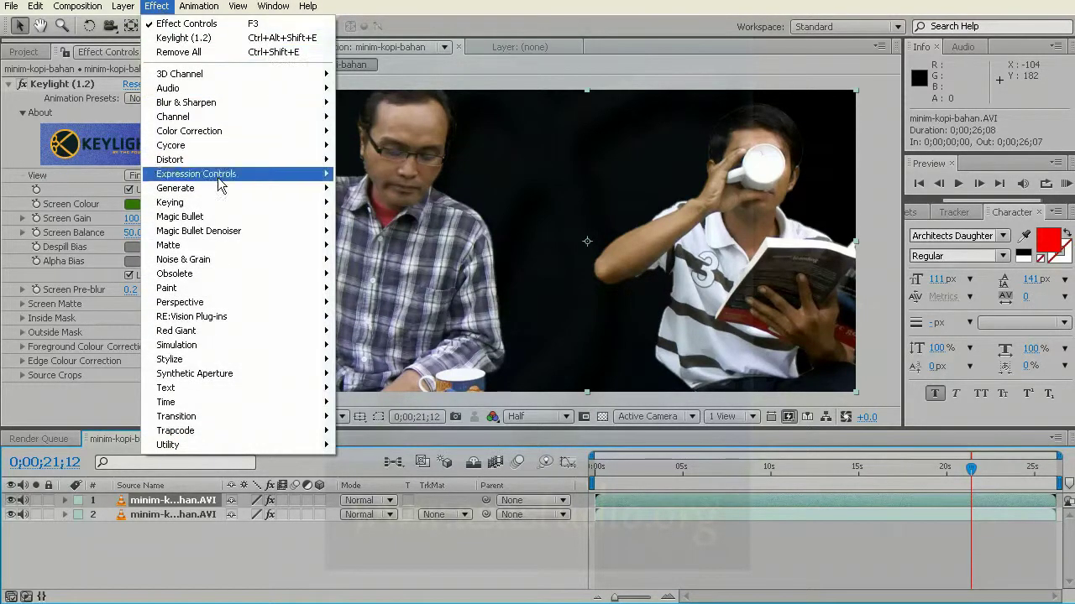
{"action": "mouse_move", "coordinate": [224, 234]}
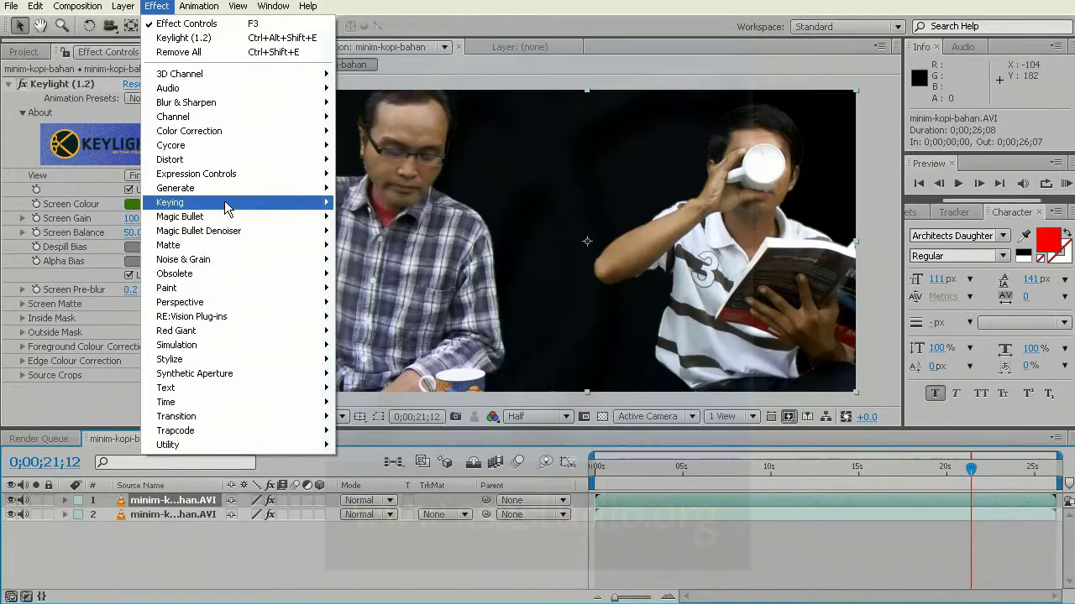
{"action": "mouse_move", "coordinate": [229, 193]}
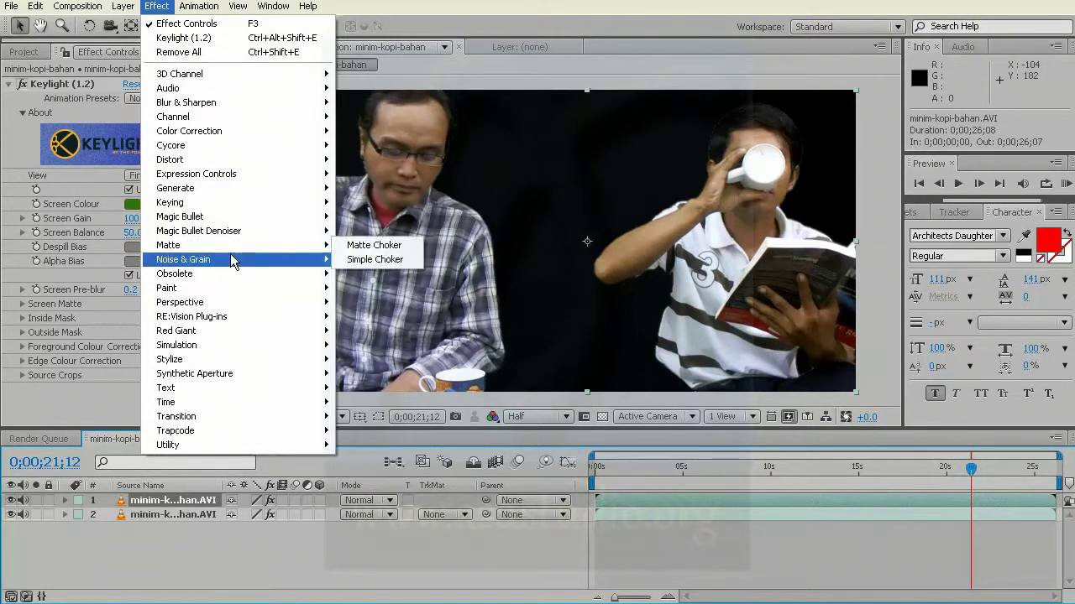
{"action": "mouse_move", "coordinate": [234, 275]}
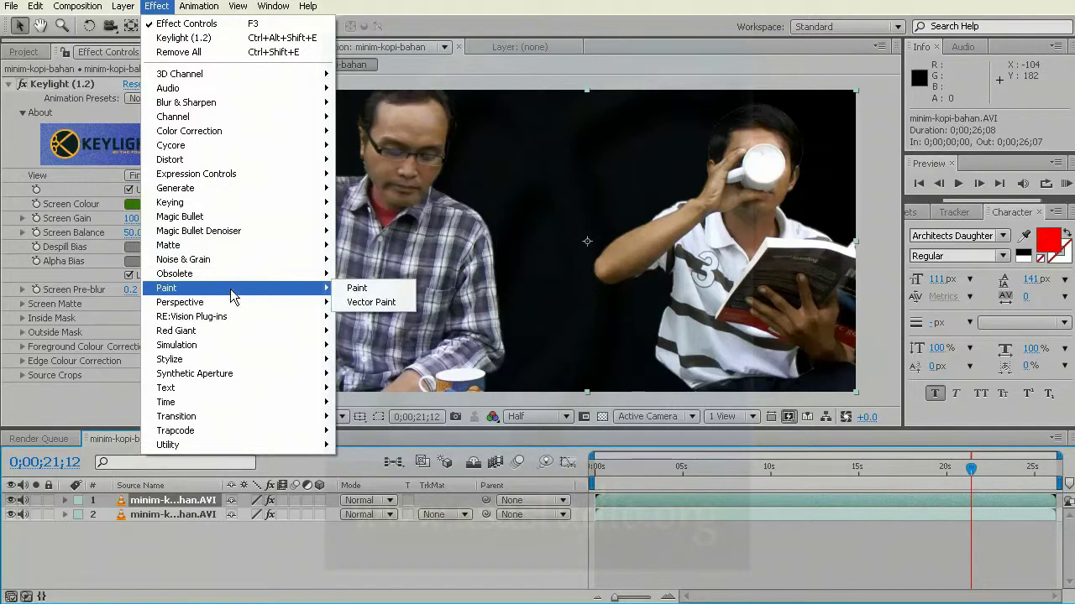
{"action": "mouse_move", "coordinate": [233, 322]}
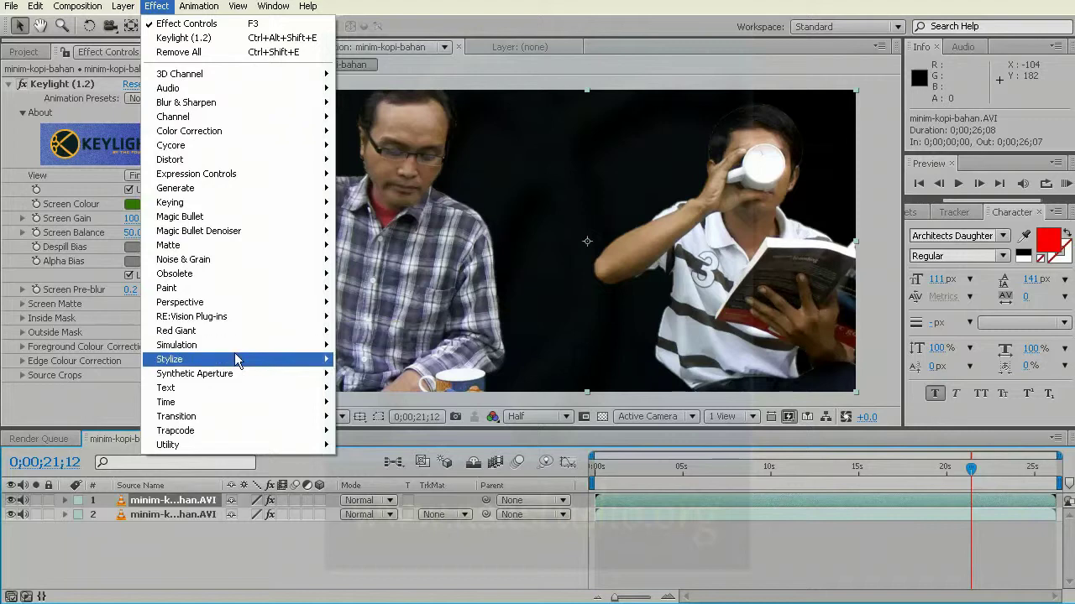
{"action": "mouse_move", "coordinate": [236, 360]}
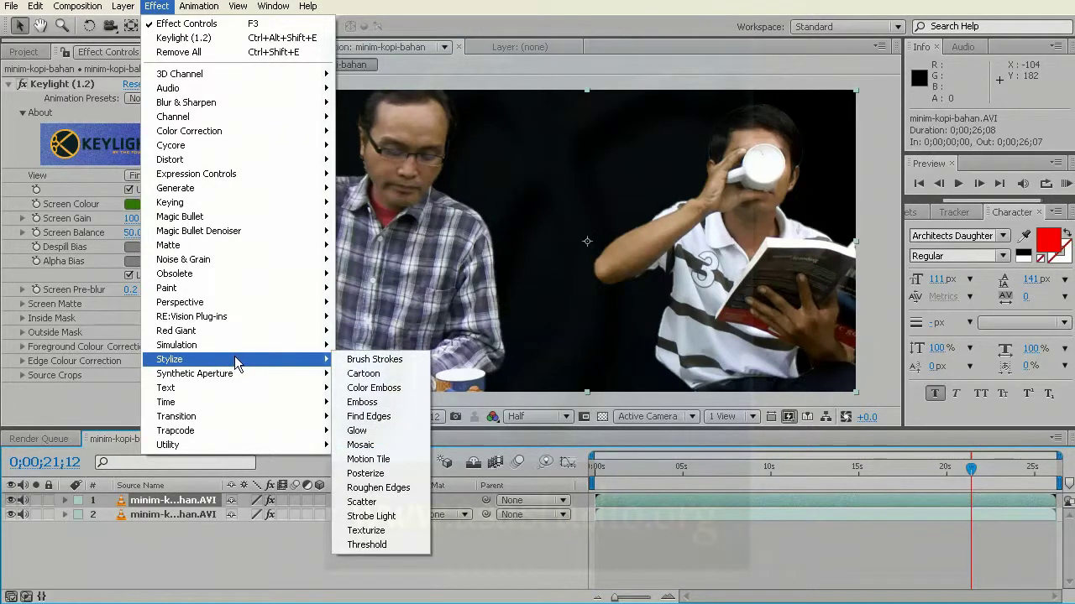
{"action": "left_click", "coordinate": [377, 379]}
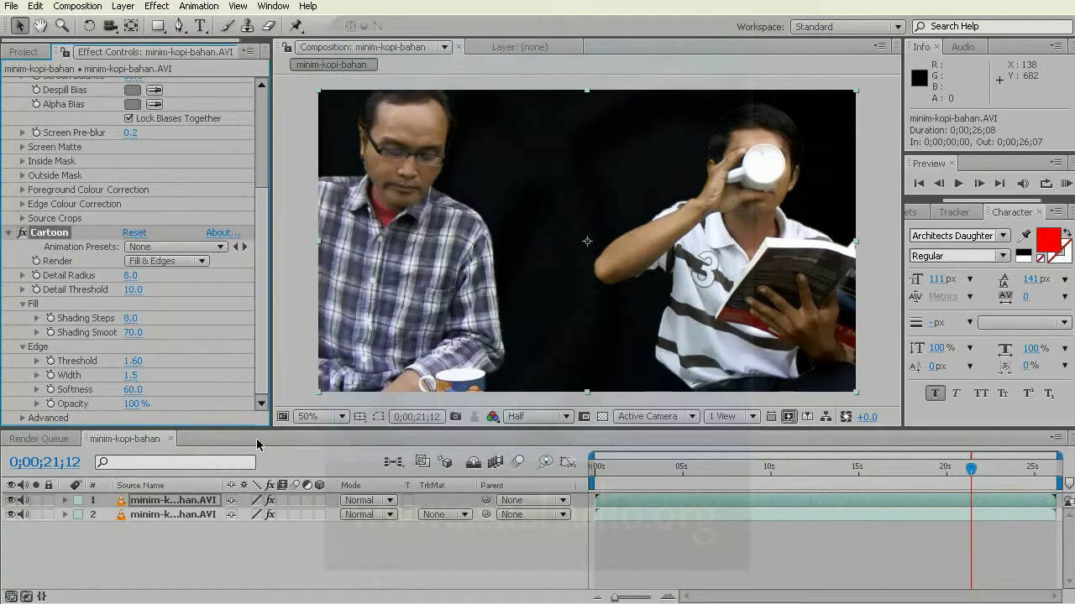
Collapse Keylight and switch Cartoon's Render mode to Edges.
{"action": "left_click_drag", "start_coordinate": [262, 168], "coordinate": [264, 96]}
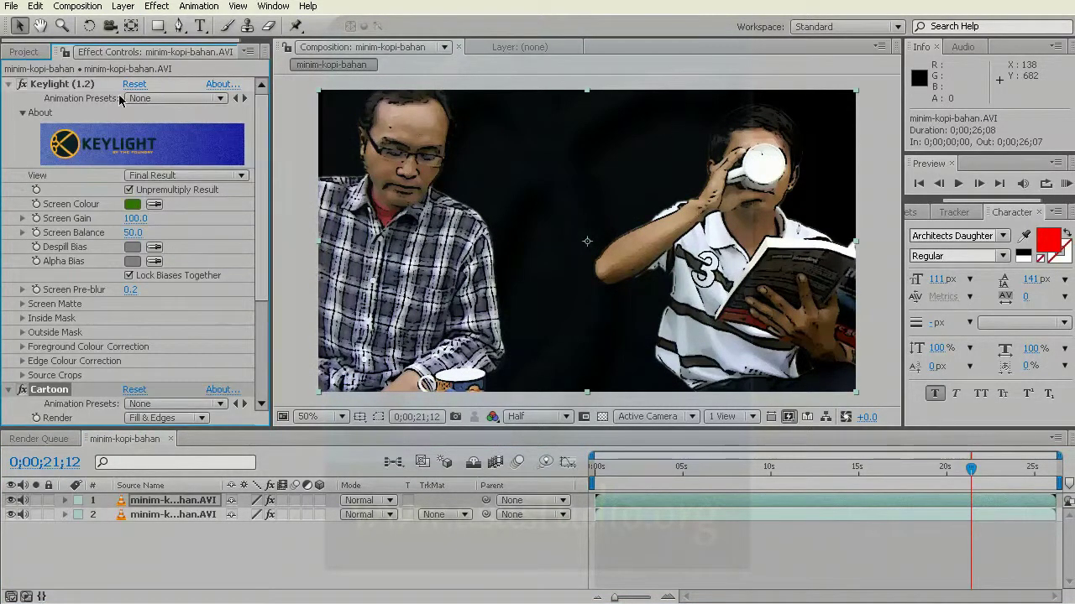
{"action": "left_click", "coordinate": [10, 85]}
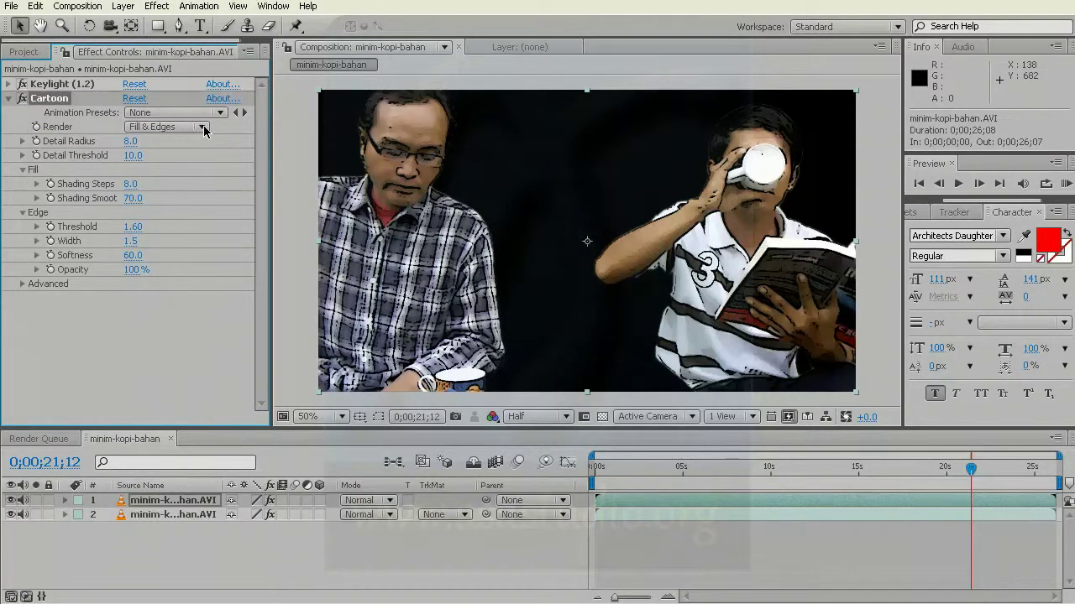
{"action": "left_click", "coordinate": [203, 127]}
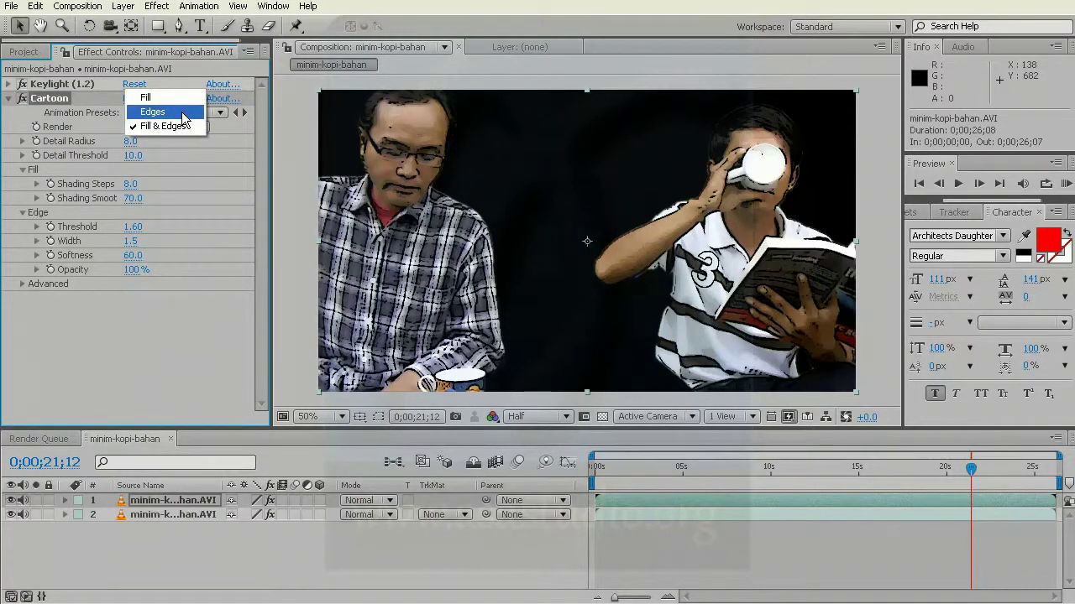
{"action": "left_click", "coordinate": [182, 114]}
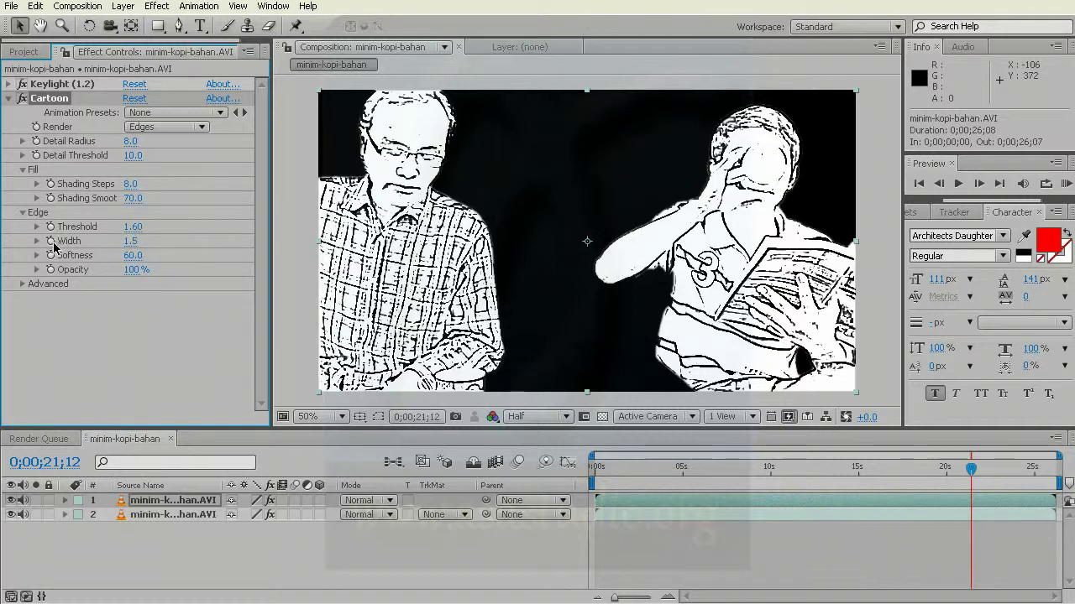
Set Cartoon's edge Width to 1.0 and Detail Radius to 1.0.
{"action": "left_click", "coordinate": [132, 241]}
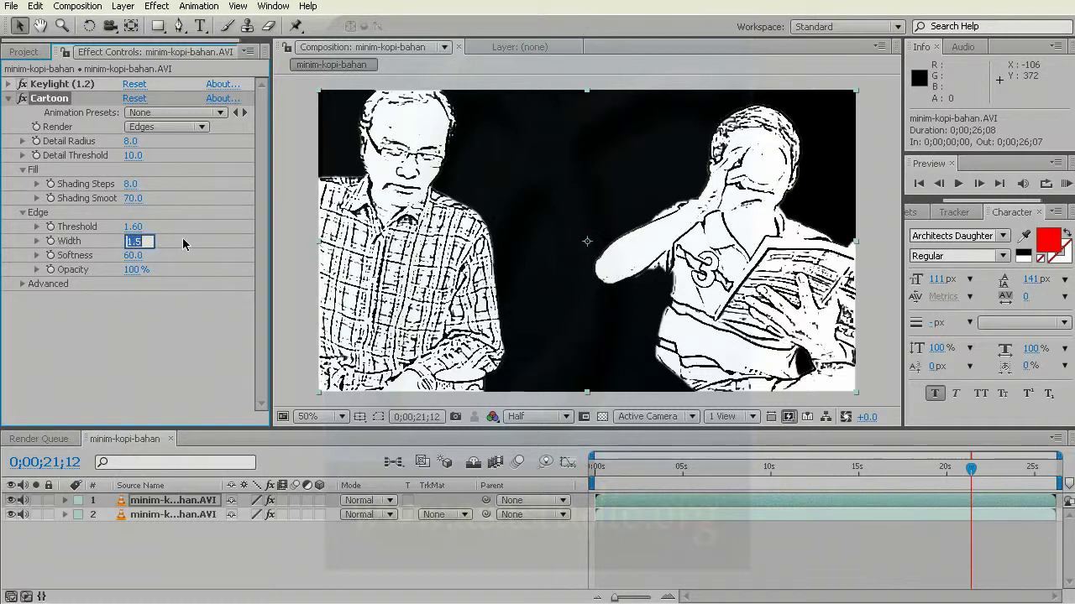
{"action": "type", "text": "1"}
{"action": "key", "text": "Return"}
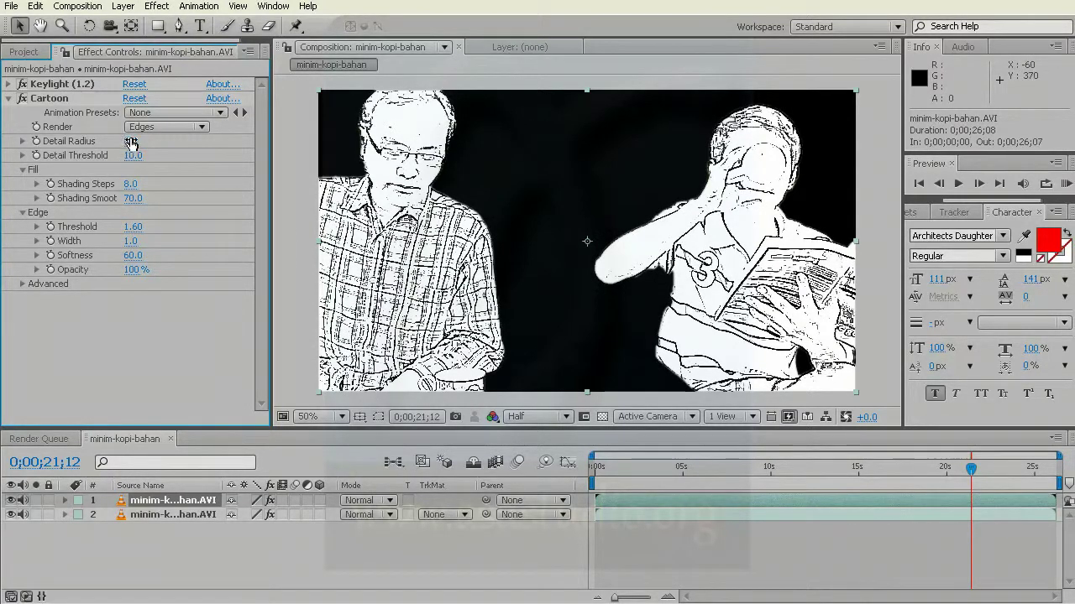
{"action": "mouse_move", "coordinate": [131, 144]}
{"action": "left_mouse_down"}
{"action": "mouse_move", "coordinate": [151, 142]}
{"action": "mouse_move", "coordinate": [50, 145]}
{"action": "left_mouse_up"}
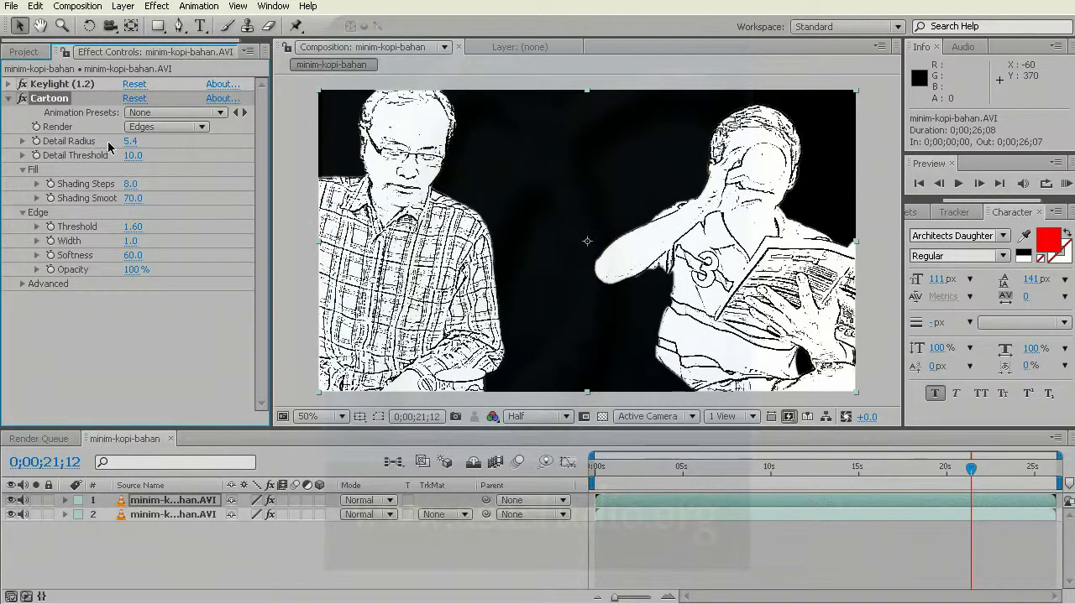
{"action": "left_click_drag", "start_coordinate": [116, 140], "coordinate": [114, 144]}
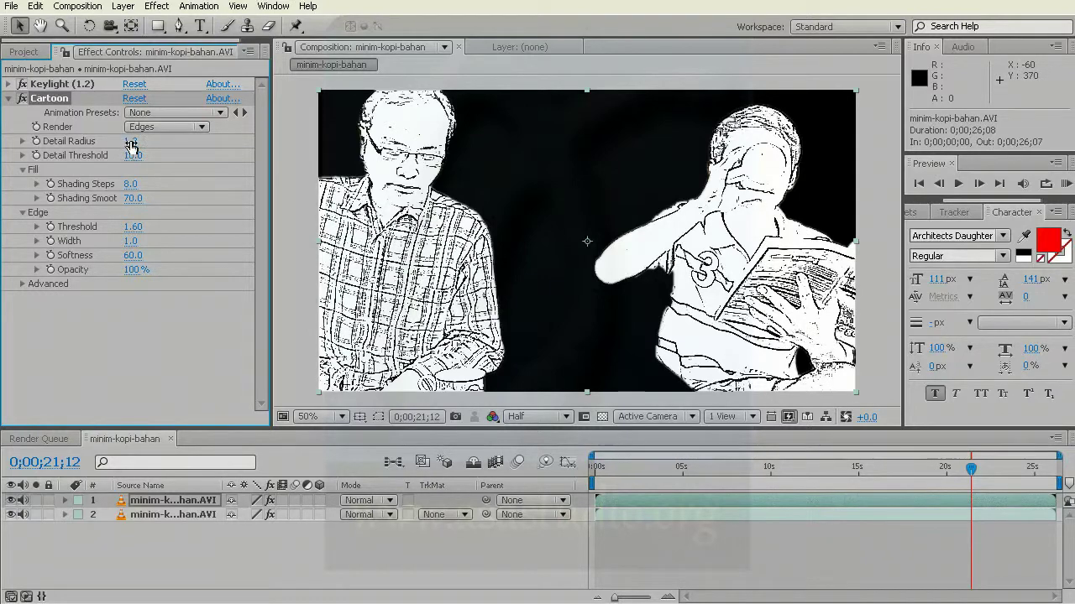
{"action": "left_click", "coordinate": [131, 142]}
{"action": "type", "text": "1"}
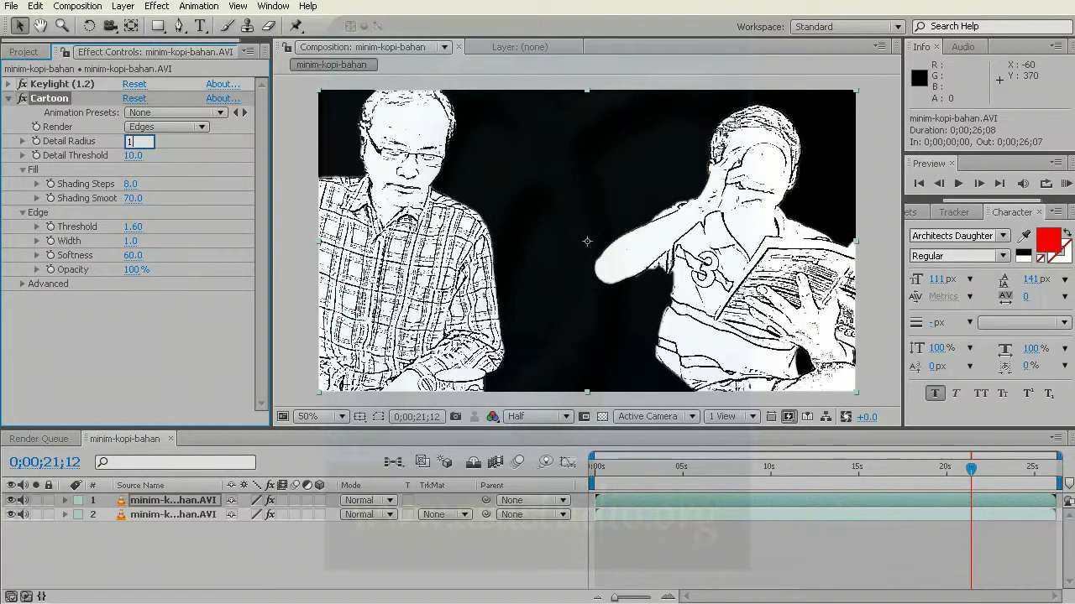
{"action": "left_click", "coordinate": [202, 156]}
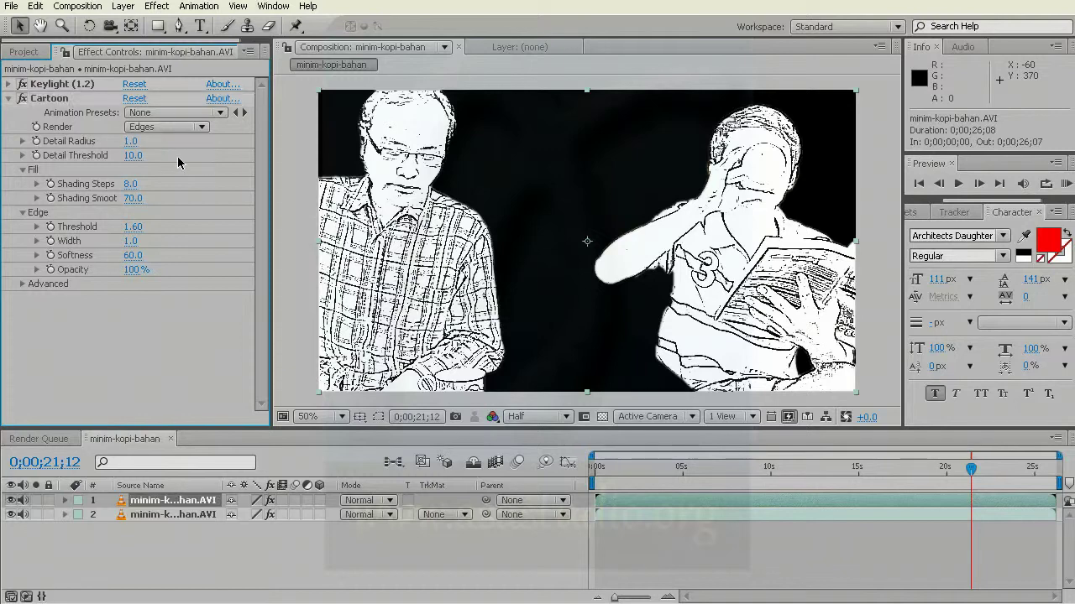
Compare Detail Threshold values, then set it to 8.0.
{"action": "left_click_drag", "start_coordinate": [129, 157], "coordinate": [110, 156]}
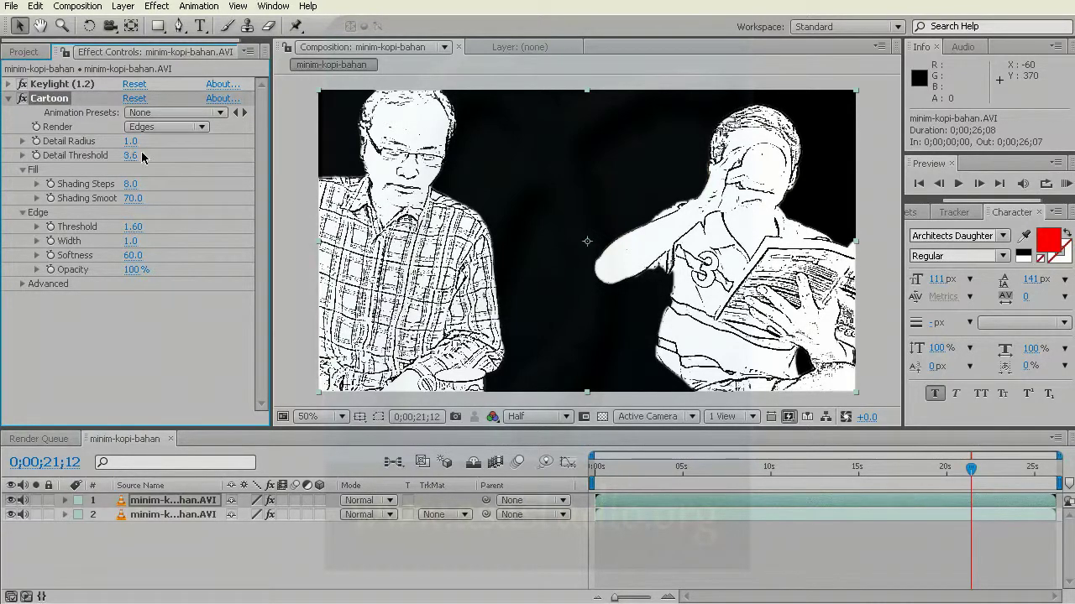
{"action": "left_click_drag", "start_coordinate": [89, 158], "coordinate": [289, 159]}
{"action": "left_click_drag", "start_coordinate": [132, 157], "coordinate": [87, 161]}
{"action": "left_click", "coordinate": [135, 156]}
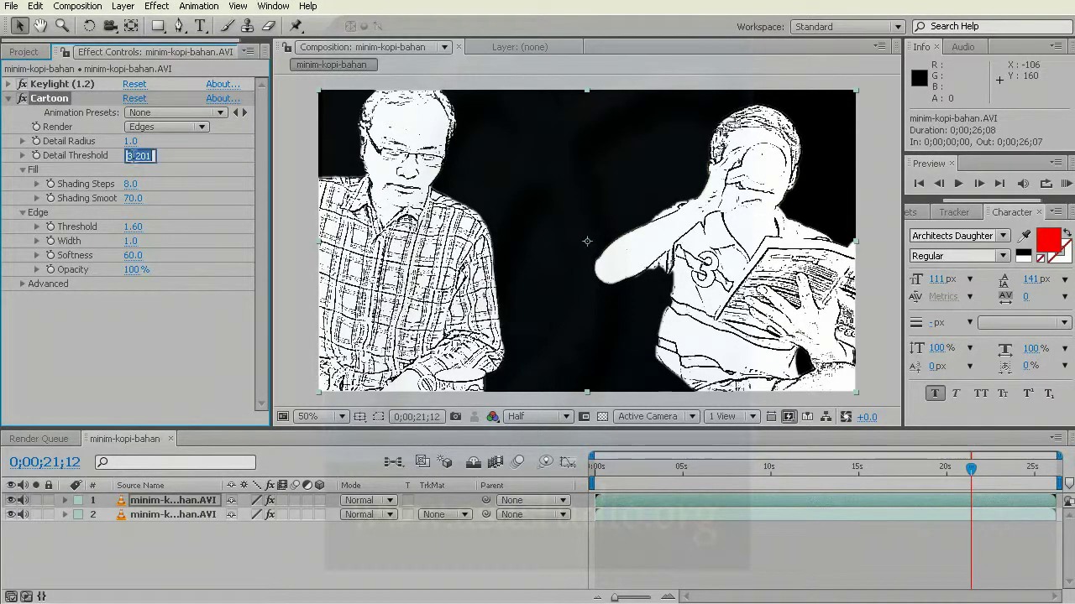
{"action": "type", "text": "8"}
{"action": "key", "text": "Return"}
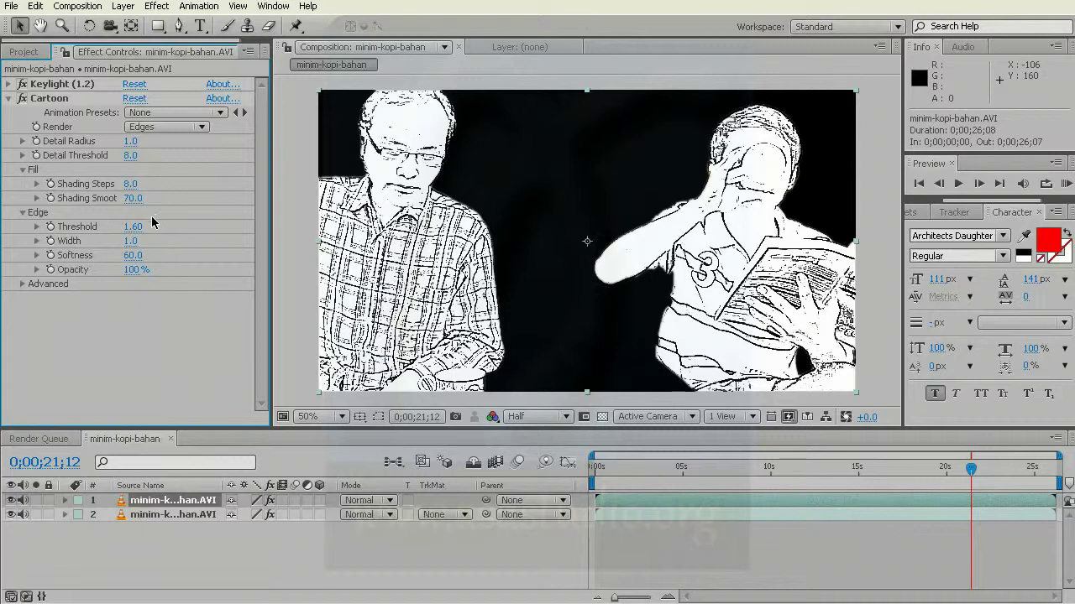
Test a higher edge Threshold, then return it to 1.60.
{"action": "mouse_move", "coordinate": [129, 228]}
{"action": "left_mouse_down"}
{"action": "mouse_move", "coordinate": [108, 234]}
{"action": "mouse_move", "coordinate": [147, 234]}
{"action": "left_mouse_up"}
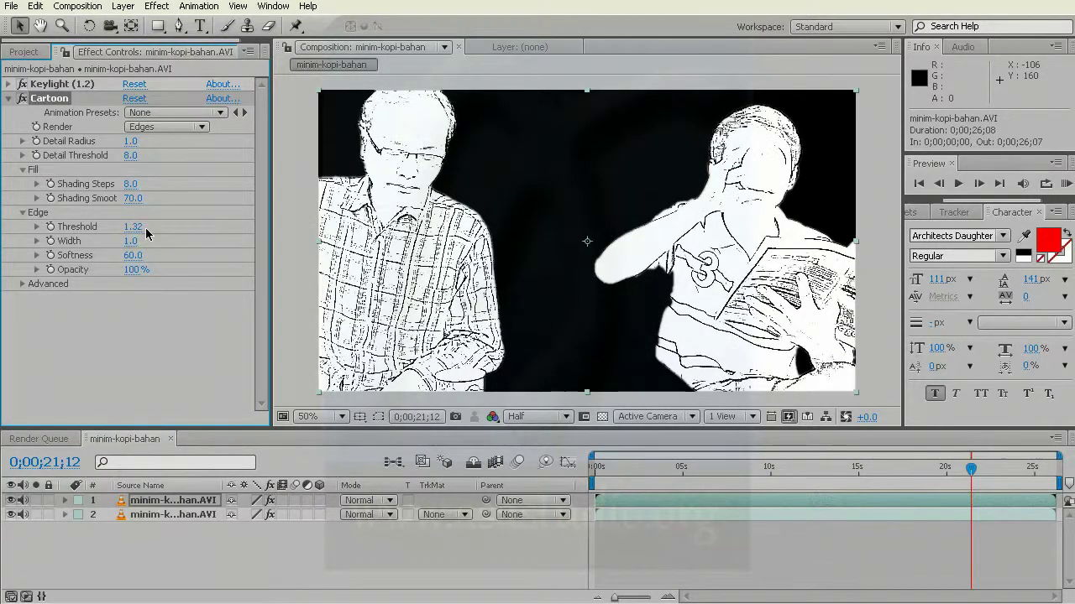
{"action": "left_click", "coordinate": [136, 228]}
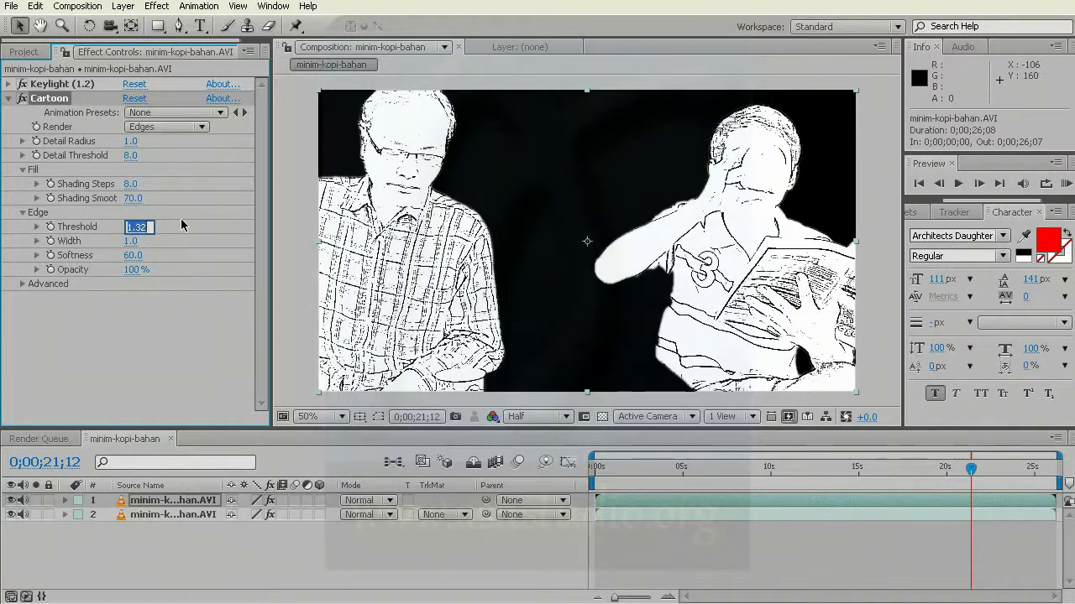
{"action": "type", "text": "1"}
{"action": "key", "text": "Return"}
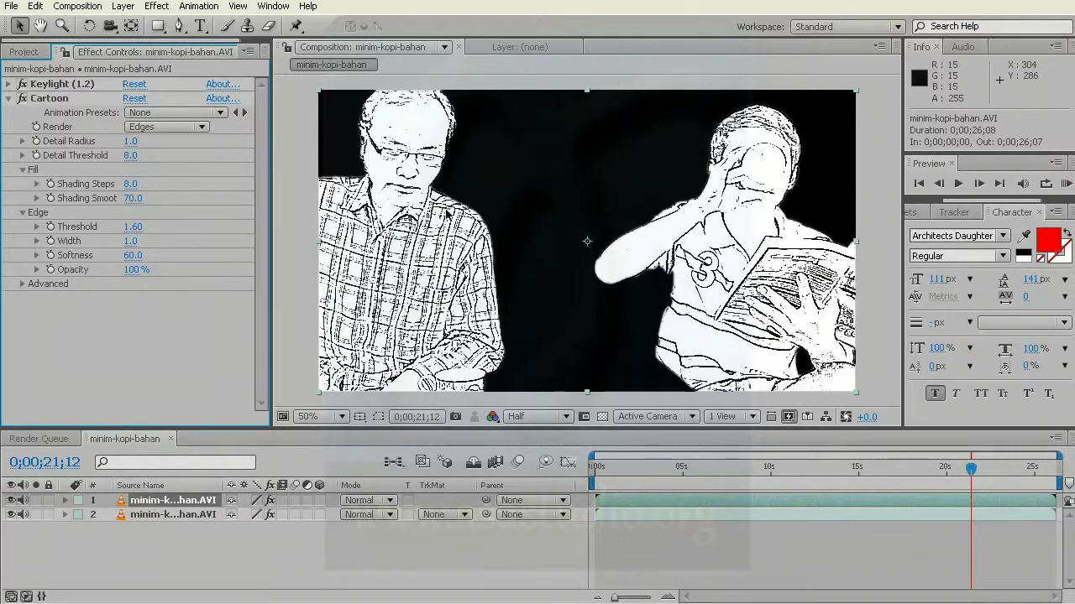
Set the top cartoon layer's Opacity to 50% and return the playhead to the first frame.
{"action": "left_click", "coordinate": [819, 468]}
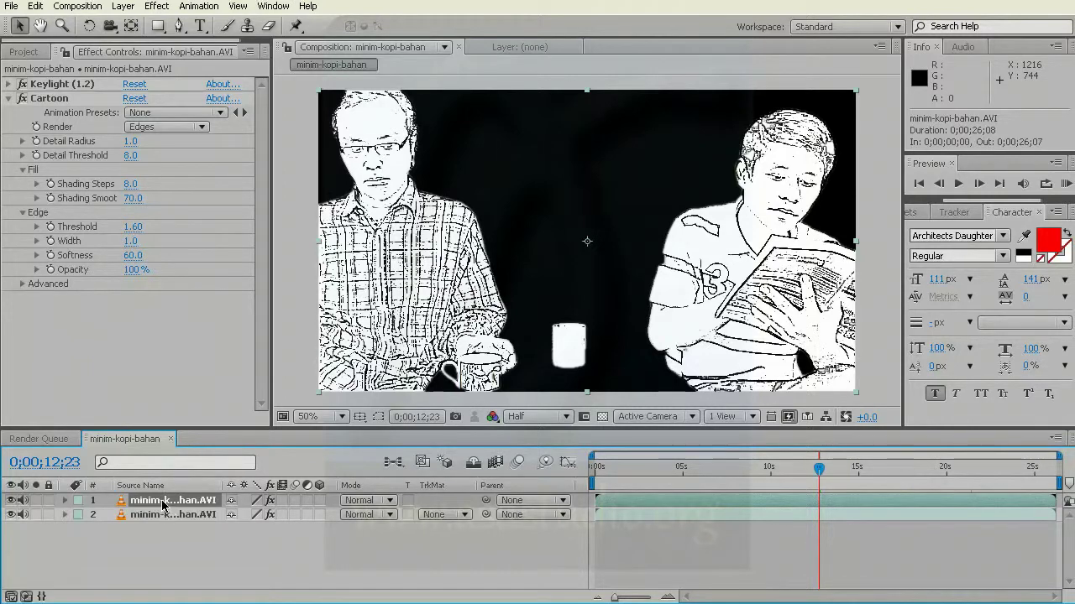
{"action": "key", "text": "t"}
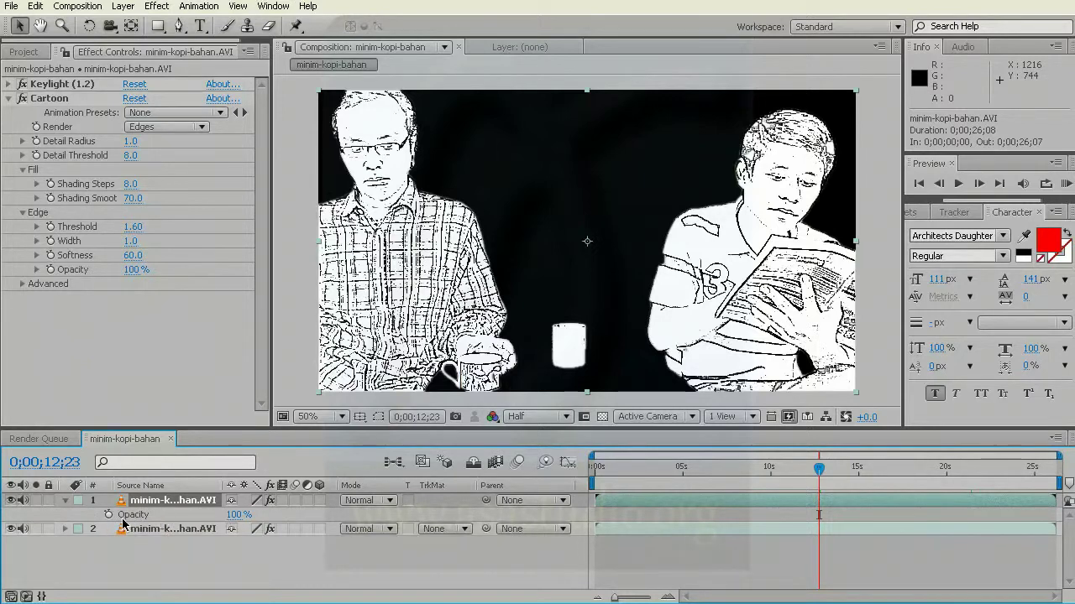
{"action": "left_click", "coordinate": [238, 514]}
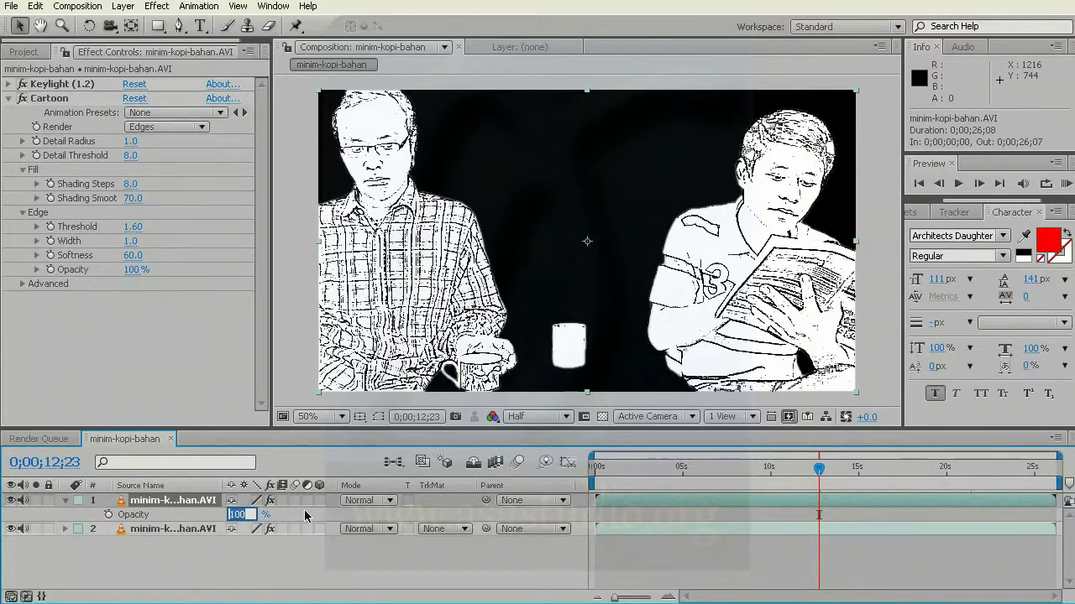
{"action": "type", "text": "50"}
{"action": "key", "text": "Return"}
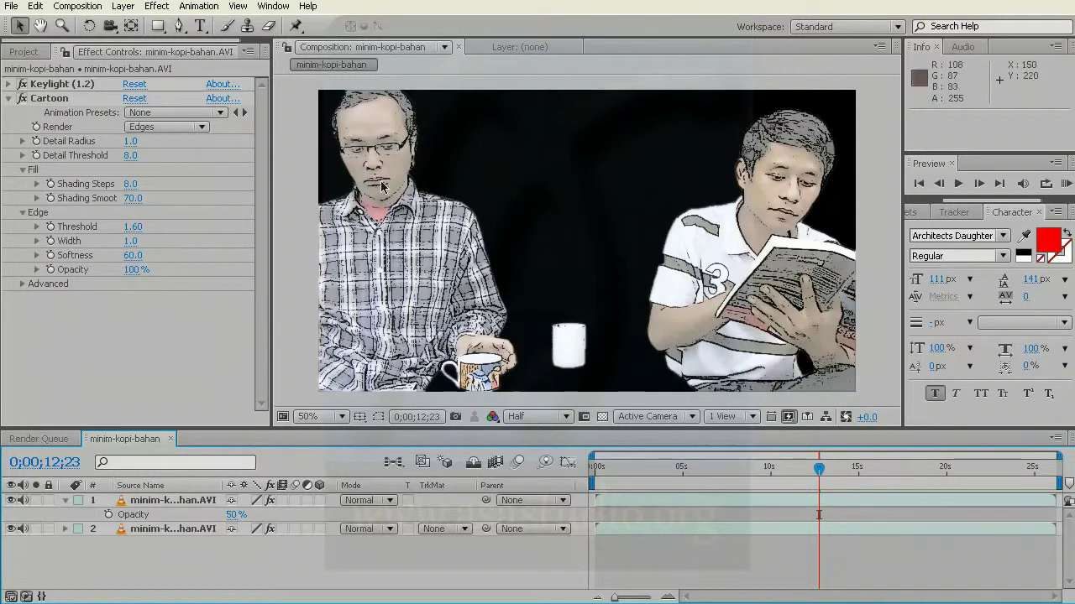
{"action": "left_click", "coordinate": [594, 472]}
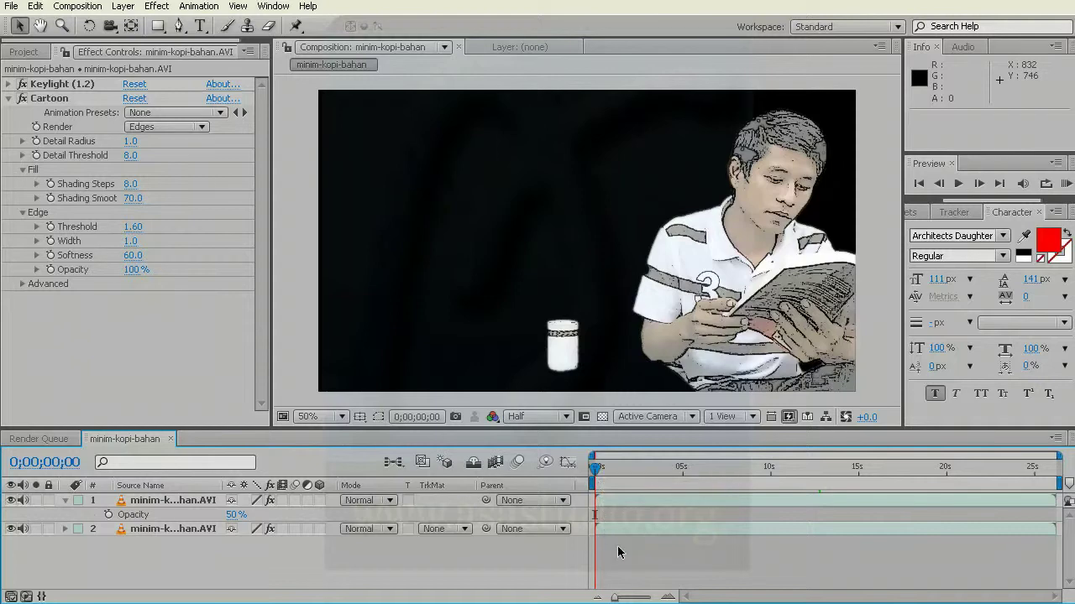
Start a RAM preview of the composition with keypad 0.
{"action": "key", "text": "KP_0"}
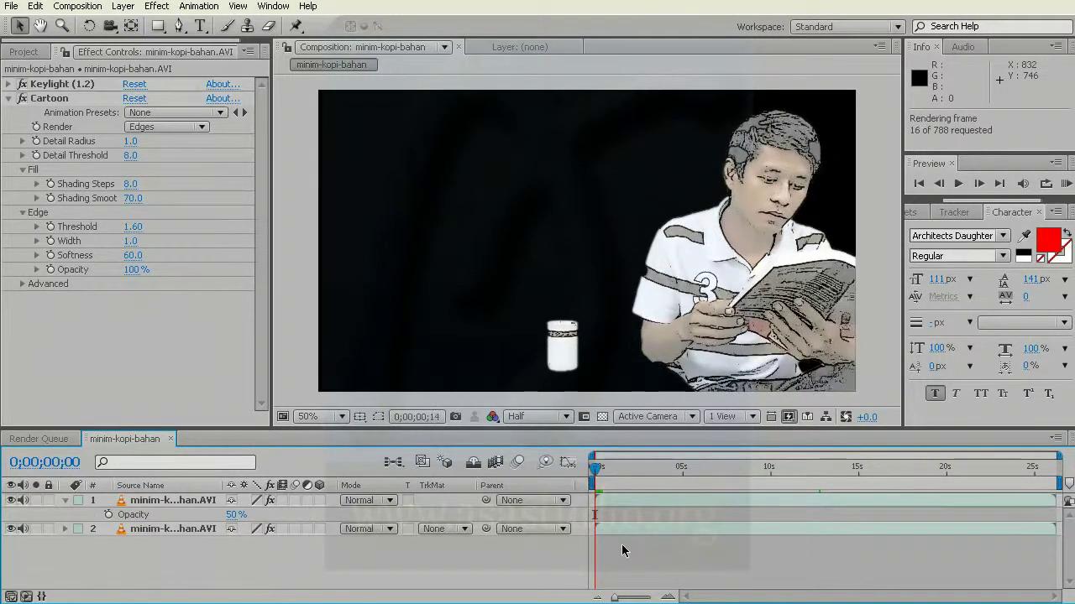